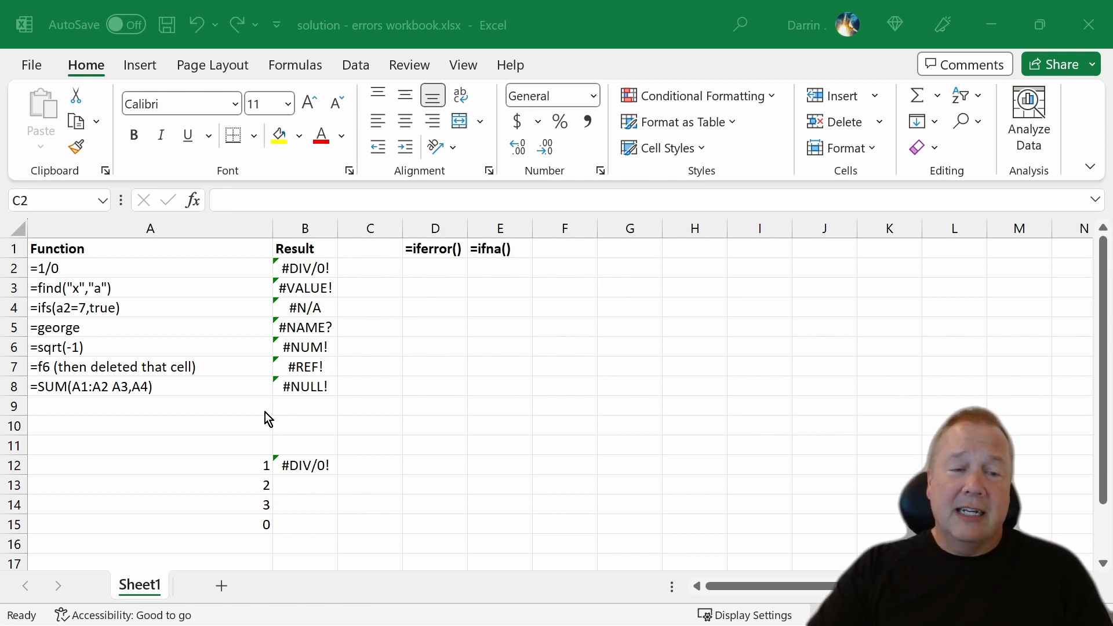
Examine the divide-by-zero, FIND and IFS example formulas in rows 2 to 4 against their error results.
click(342, 270)
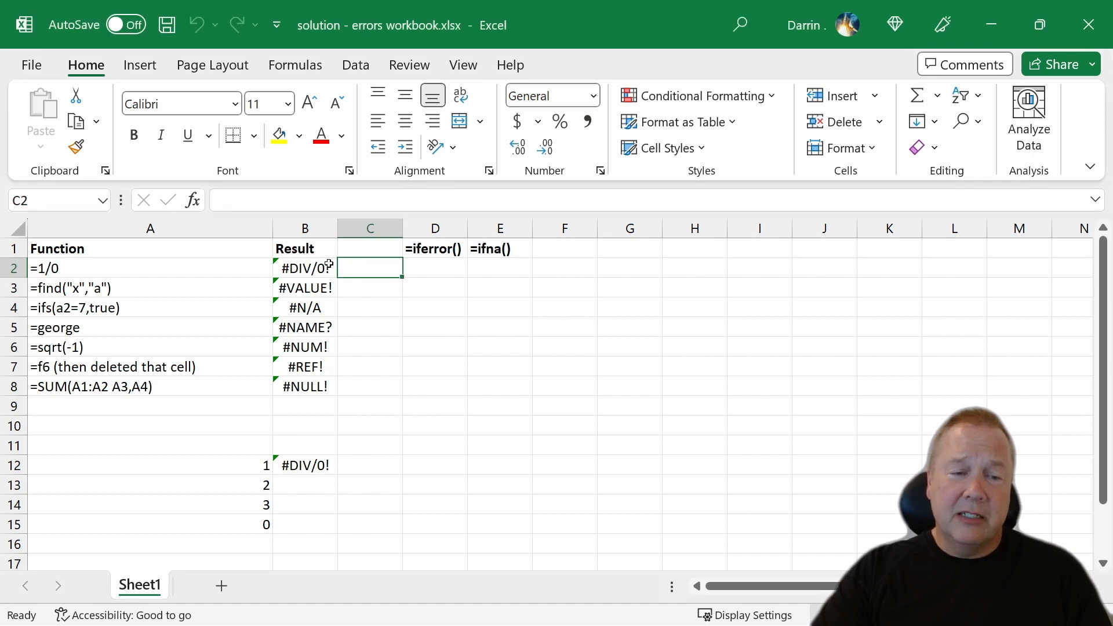
click(329, 265)
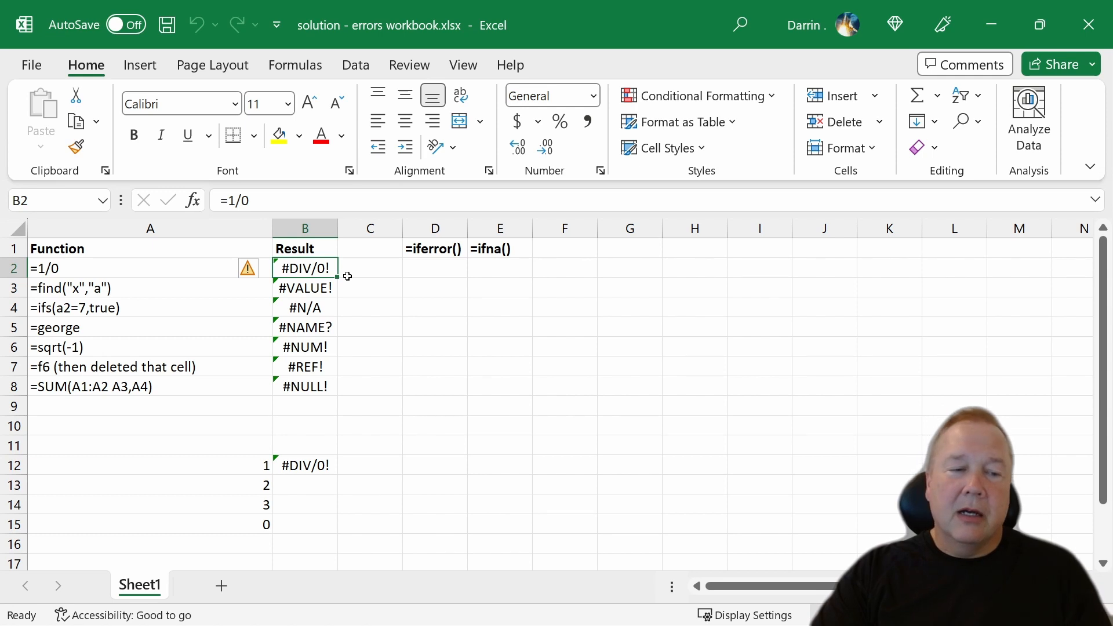
click(64, 283)
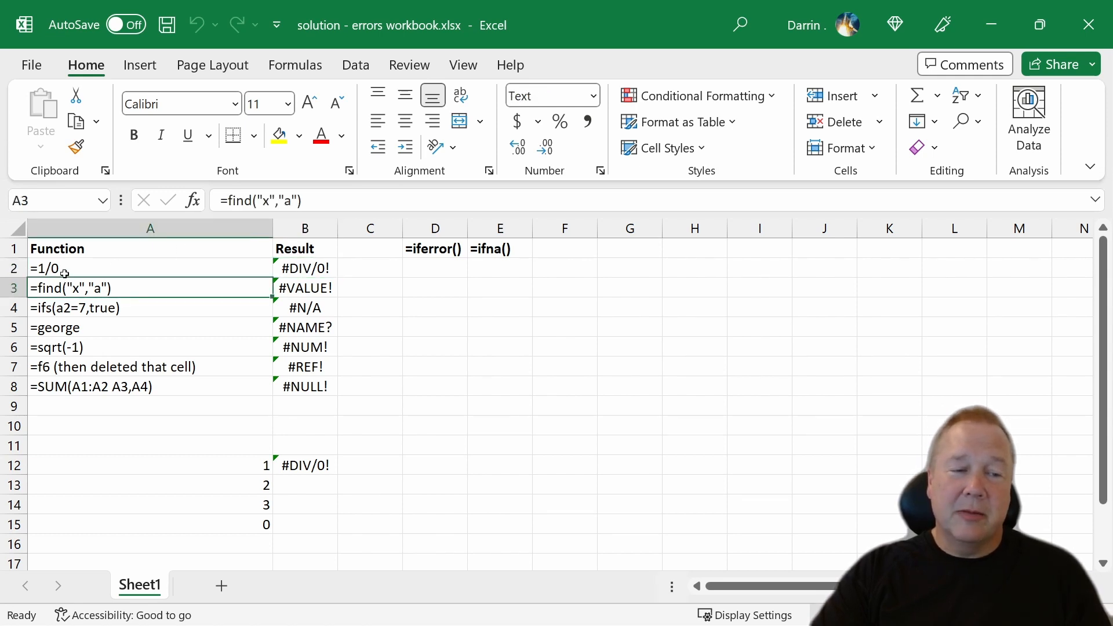
click(64, 274)
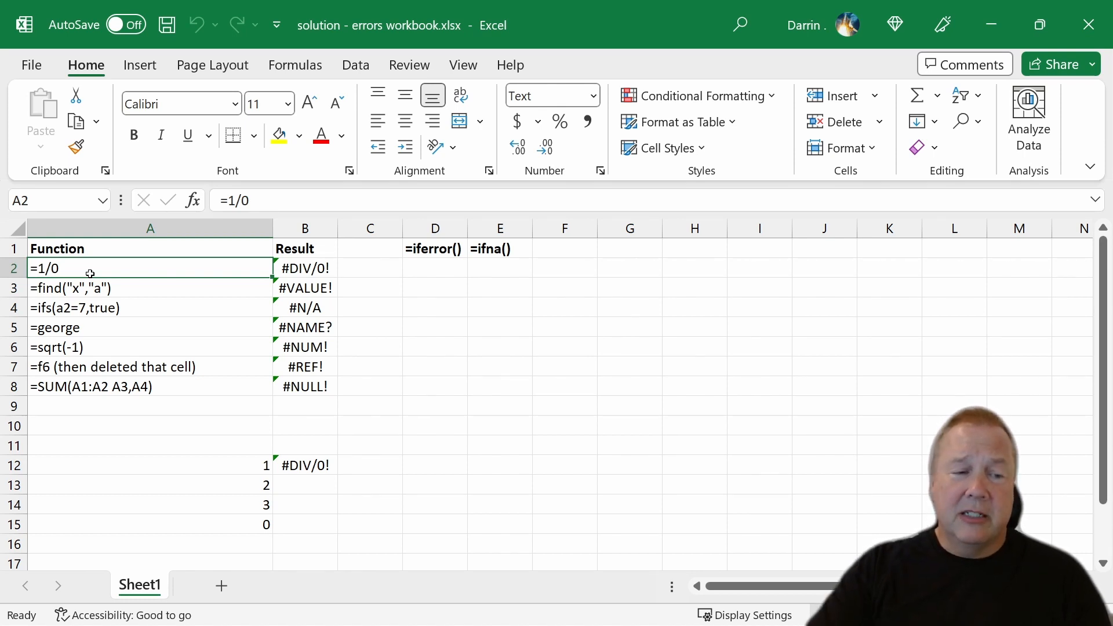
click(312, 286)
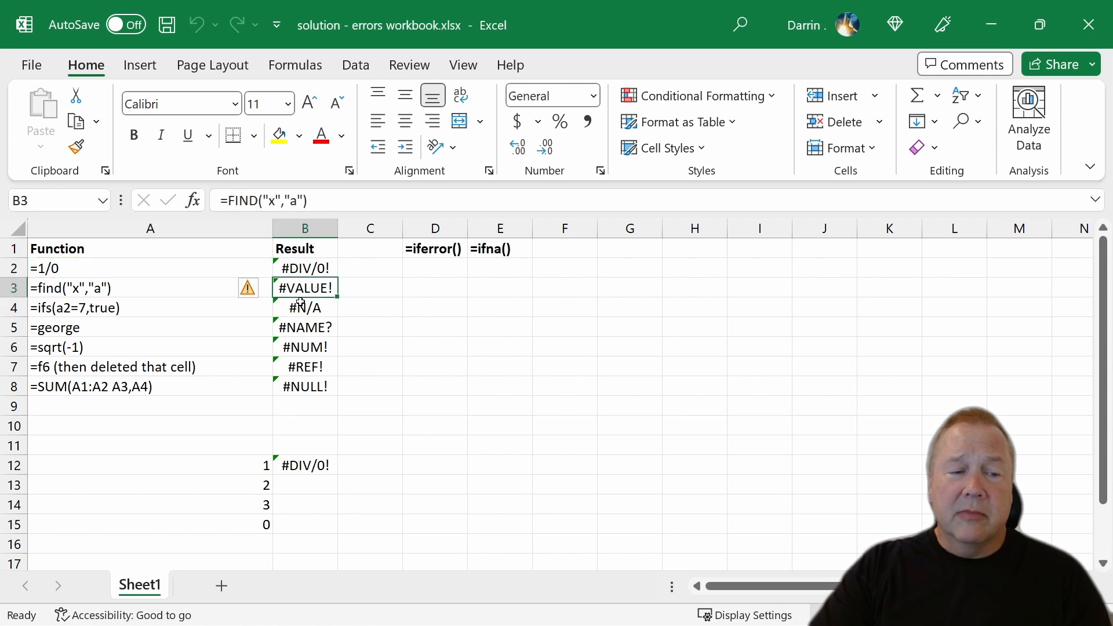
click(107, 288)
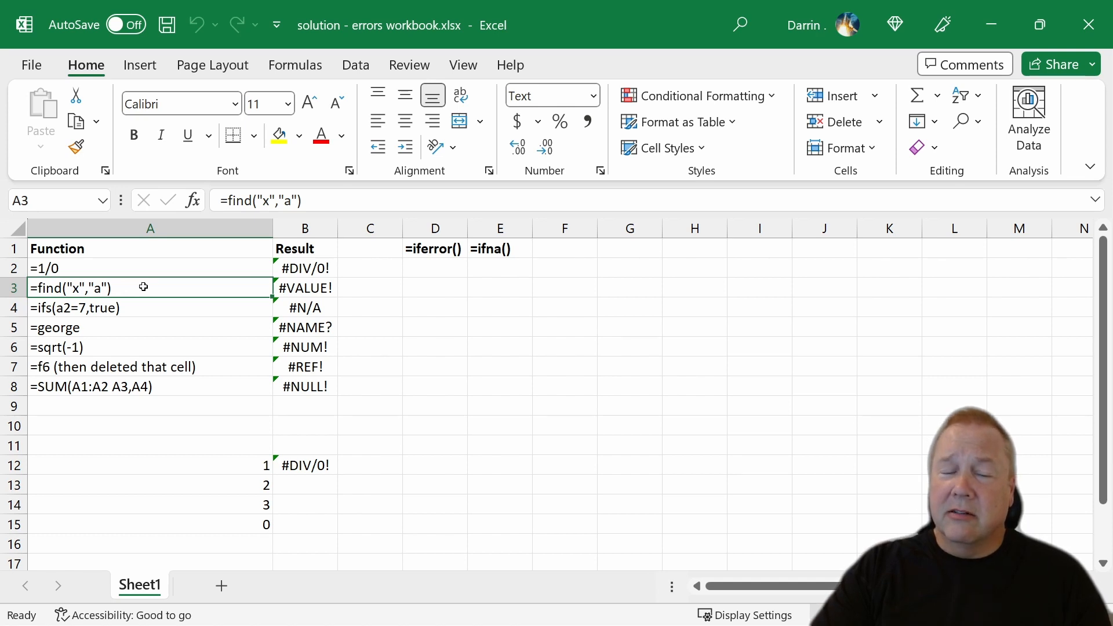
click(149, 301)
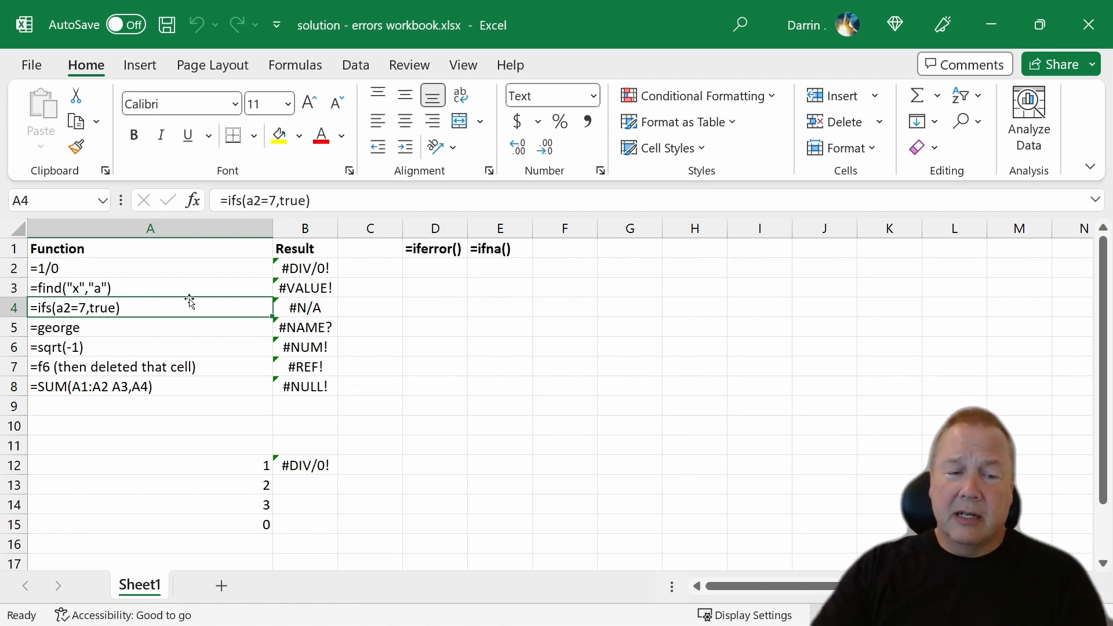
Examine the undefined name, SQRT, deleted-reference and SUM examples in rows 5 to 8 against their error results.
click(280, 327)
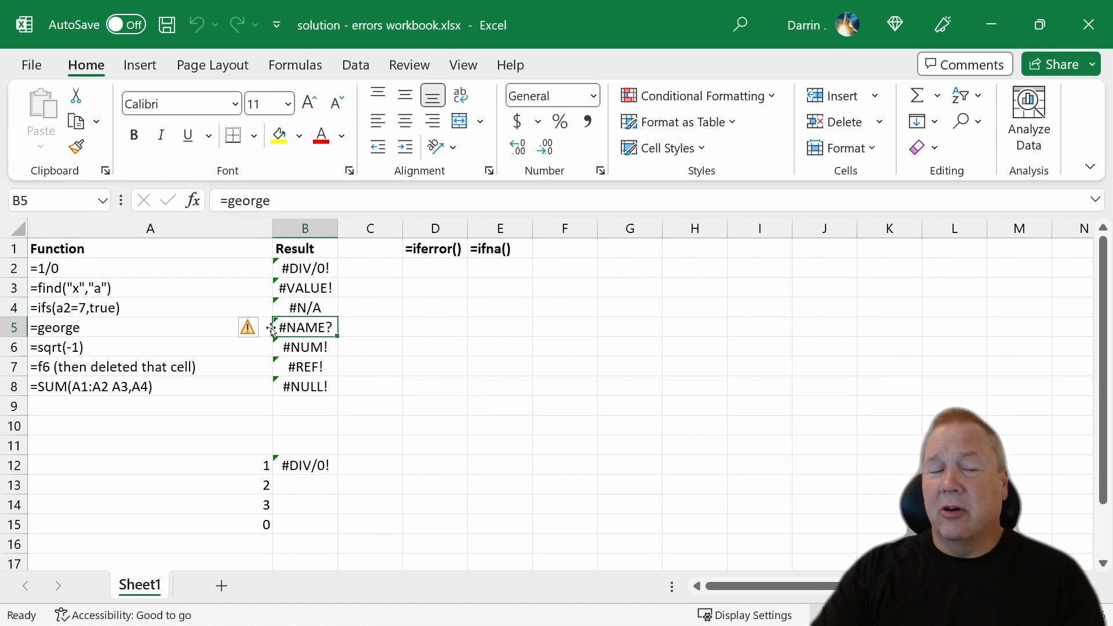
click(84, 337)
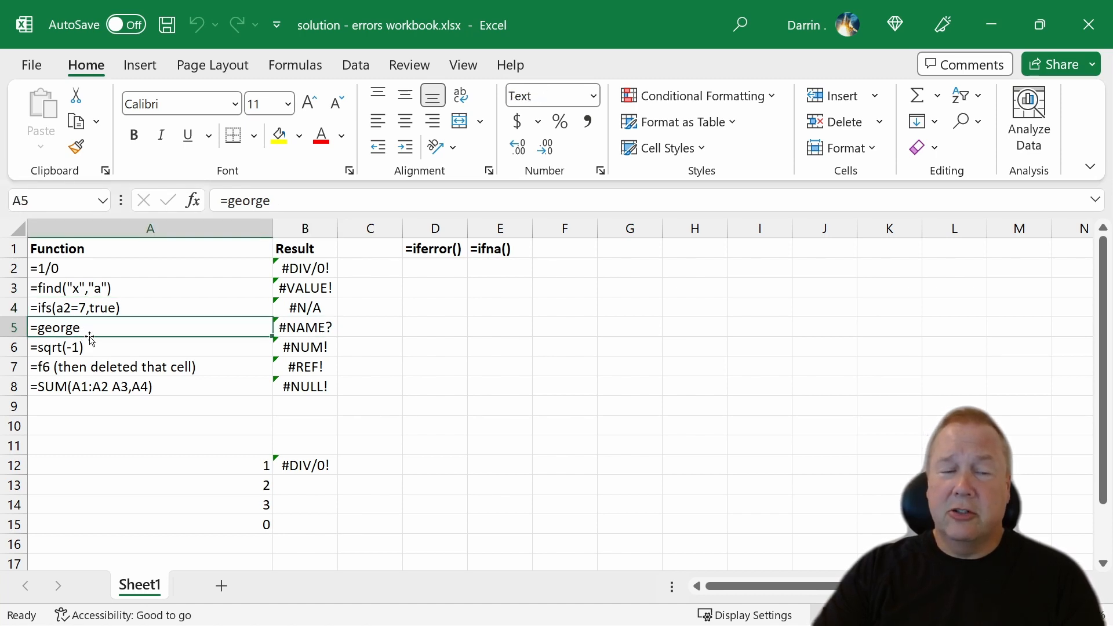
click(305, 346)
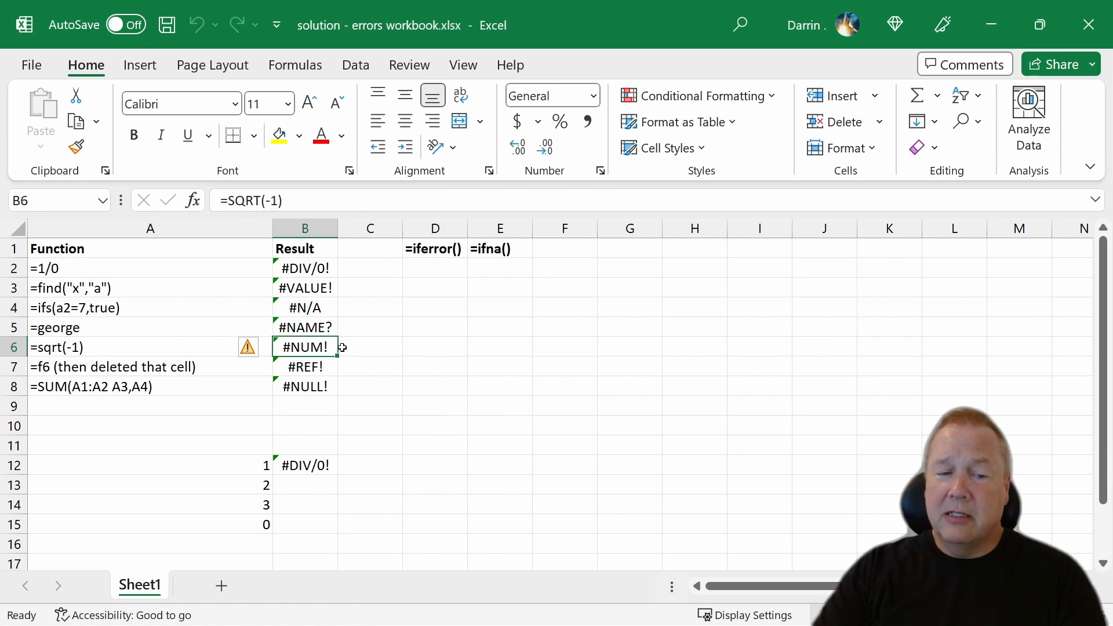
click(160, 345)
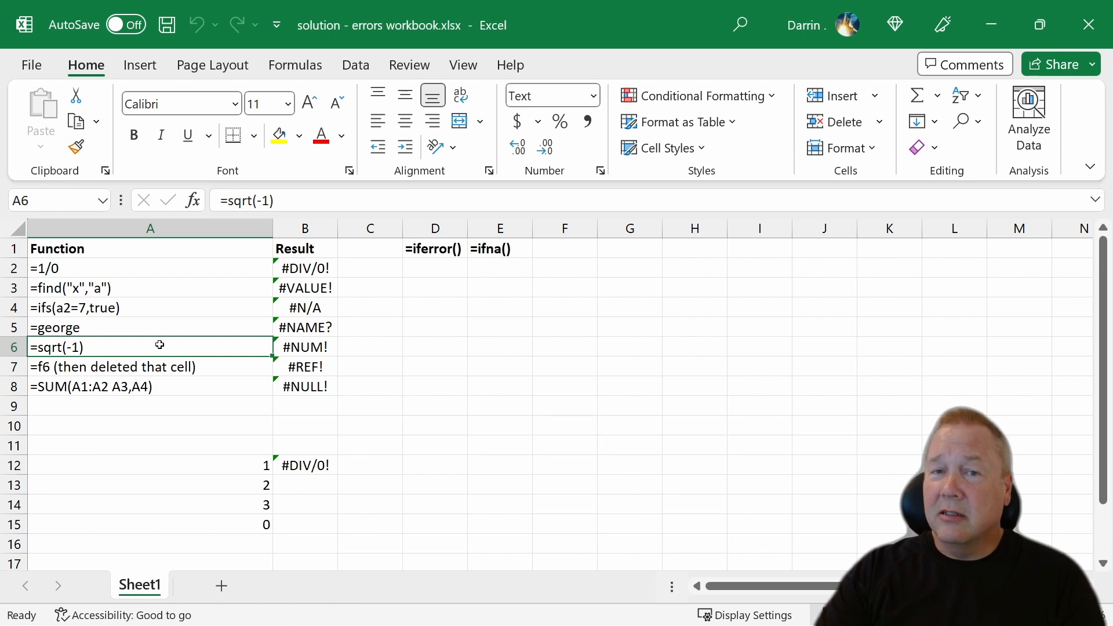
click(297, 368)
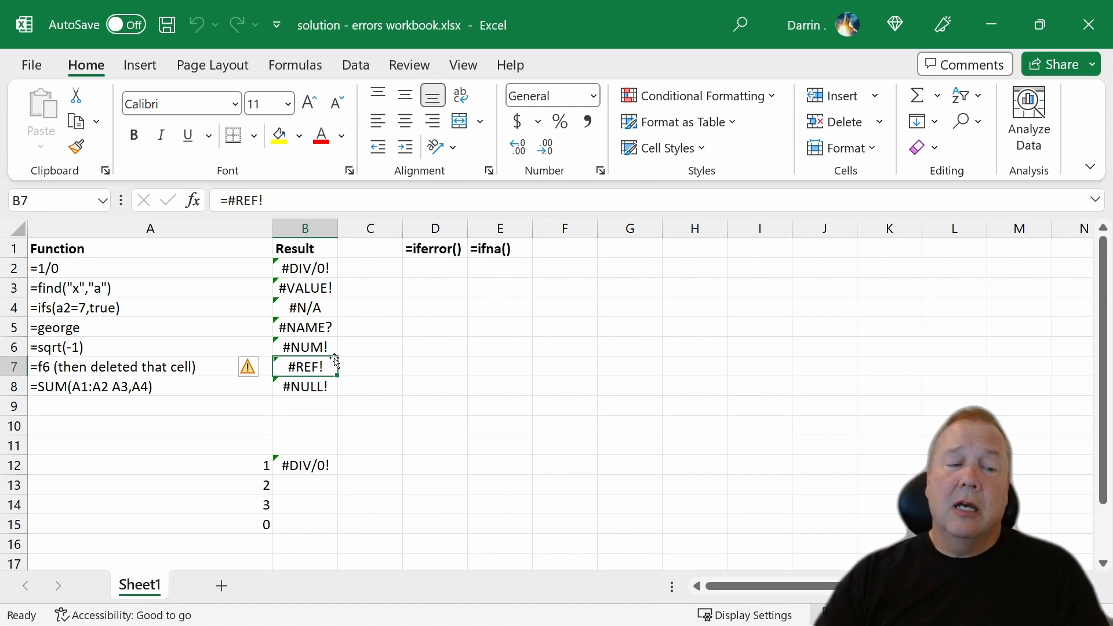
click(323, 385)
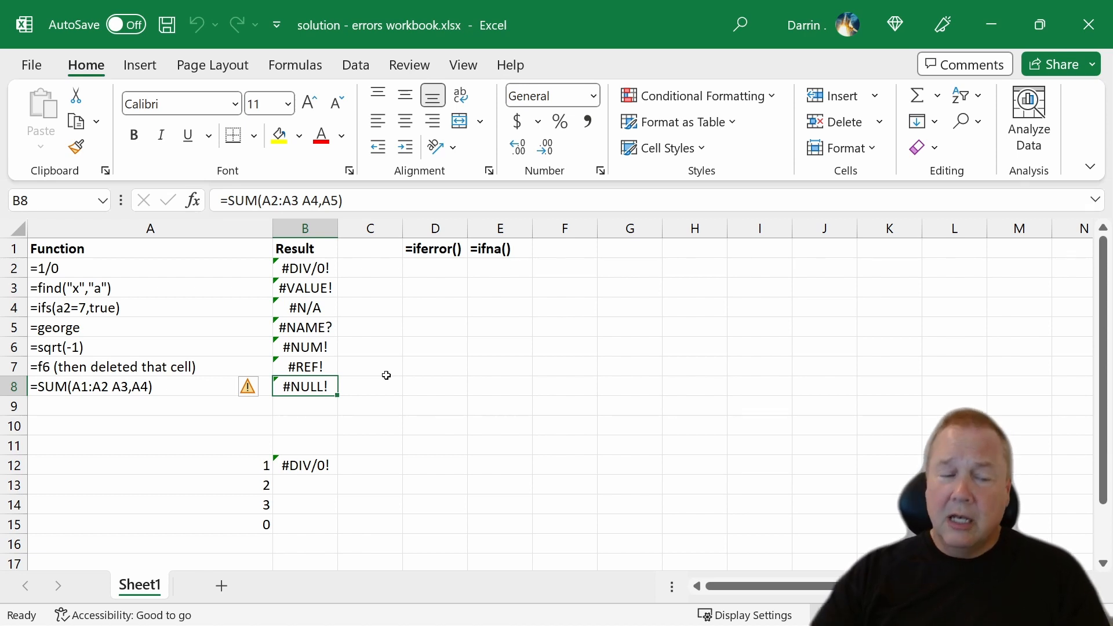
click(113, 398)
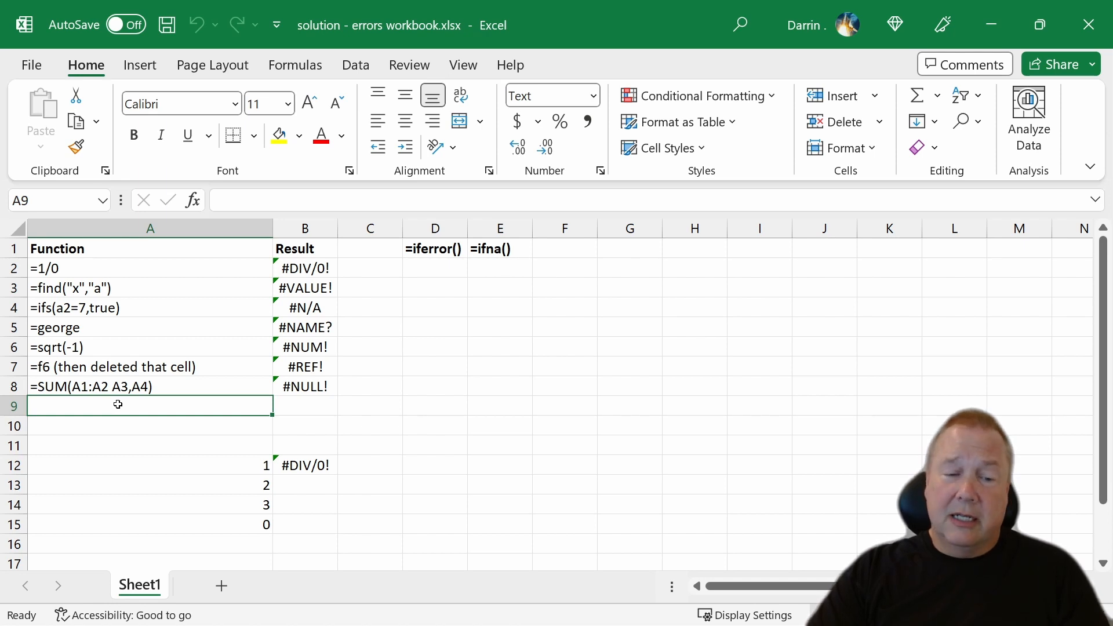
Open the help on the error in cell B2 and read through the article on correcting a #DIV/0! error.
click(309, 268)
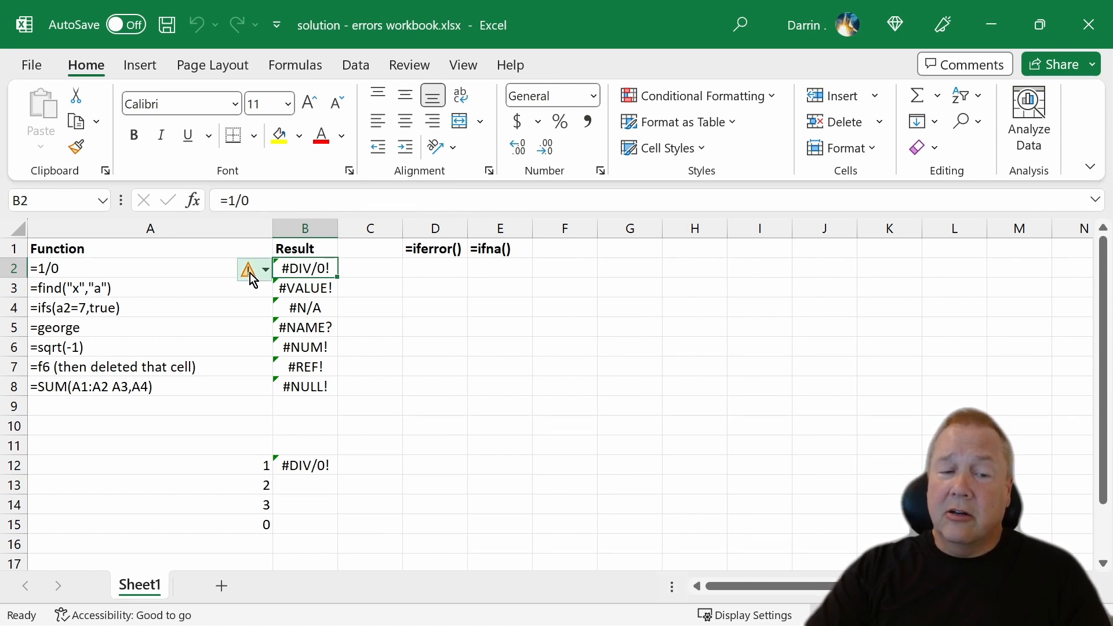
click(265, 271)
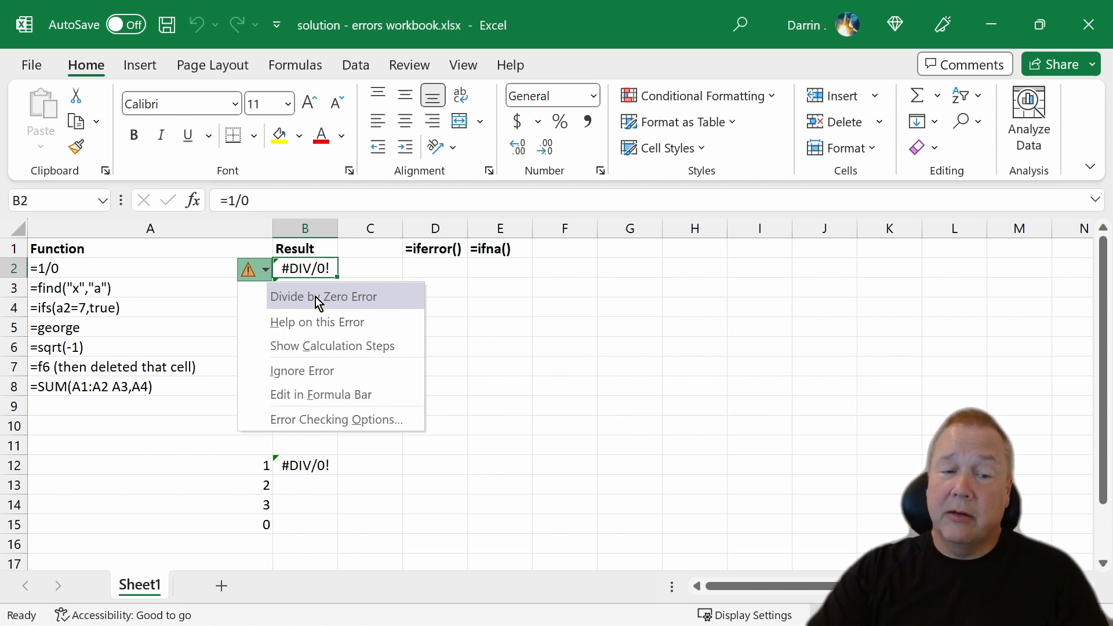
click(322, 323)
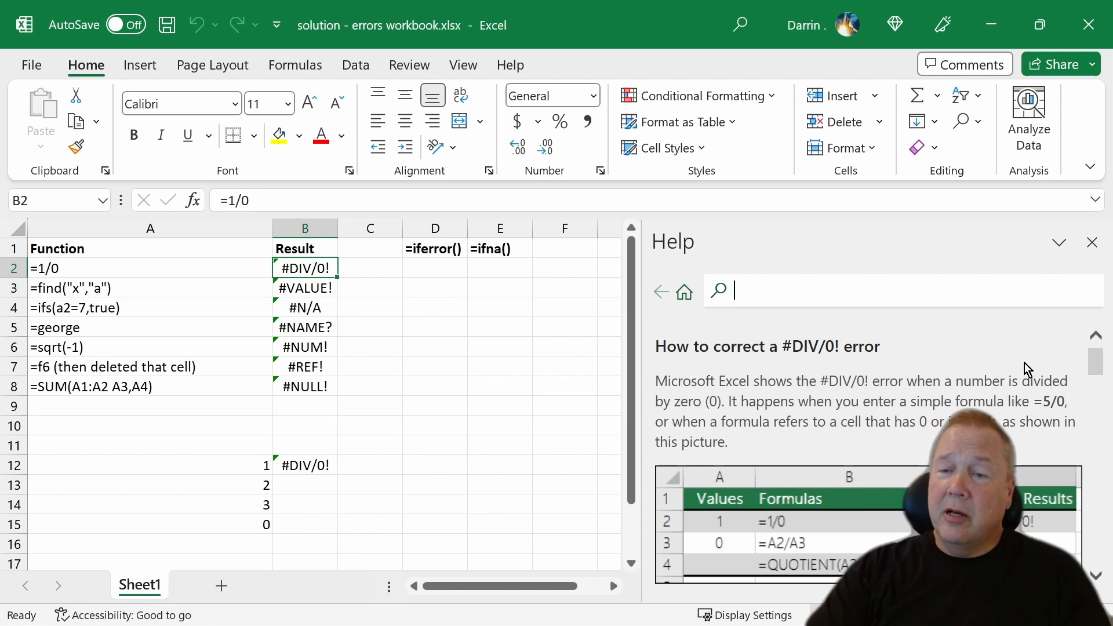
scroll(930, 347, down, 1)
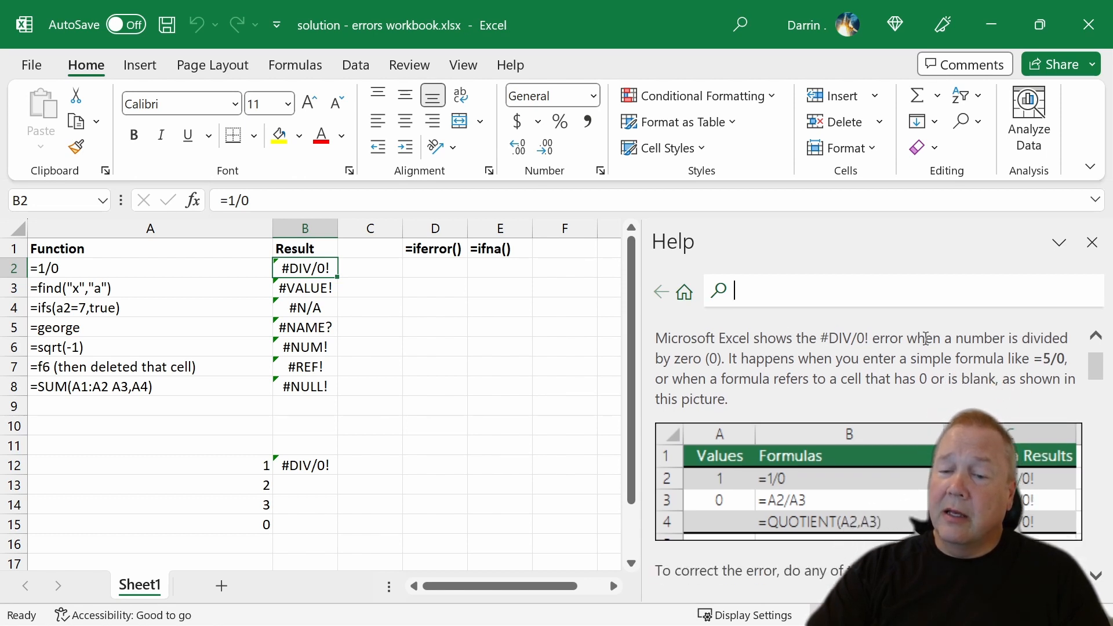
scroll(926, 342, up, 1)
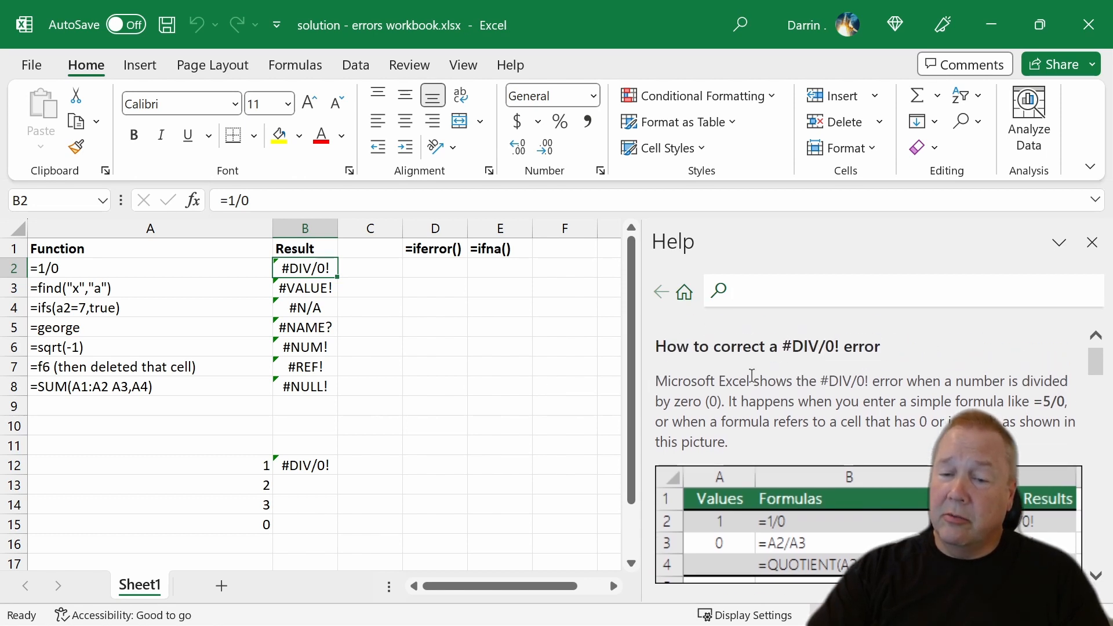
scroll(752, 375, down, 1)
scroll(752, 376, down, 4)
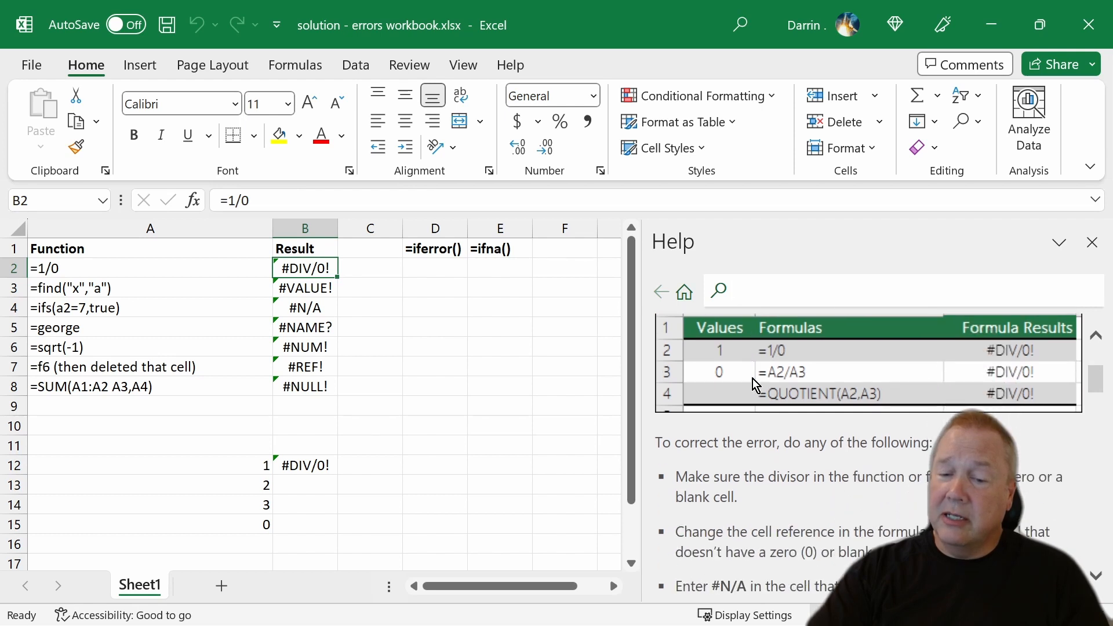
scroll(752, 378, down, 2)
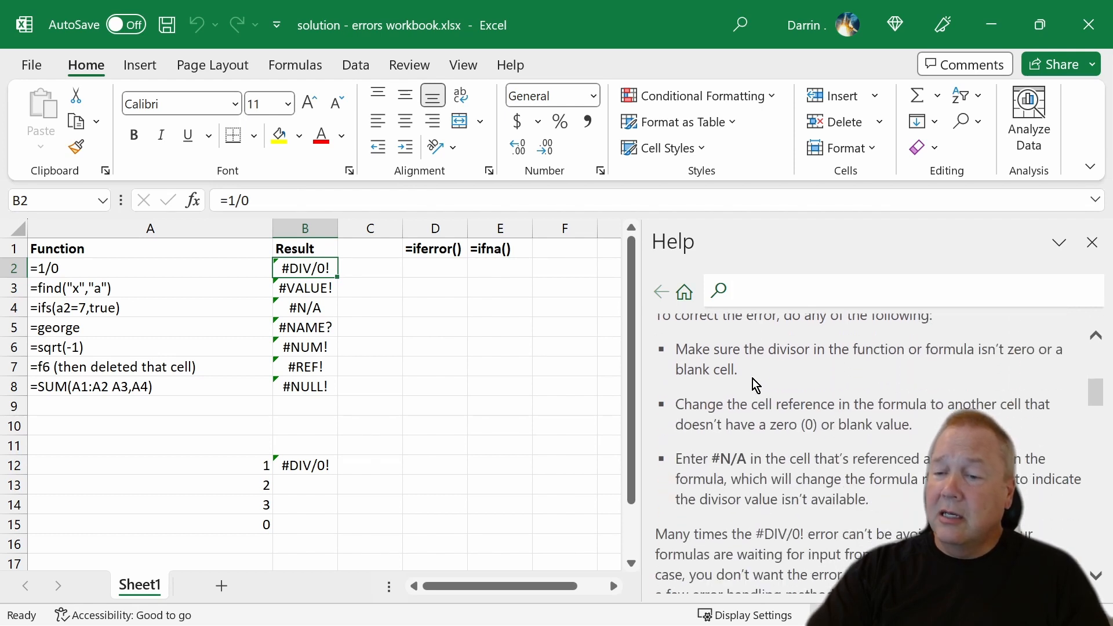
scroll(755, 384, down, 4)
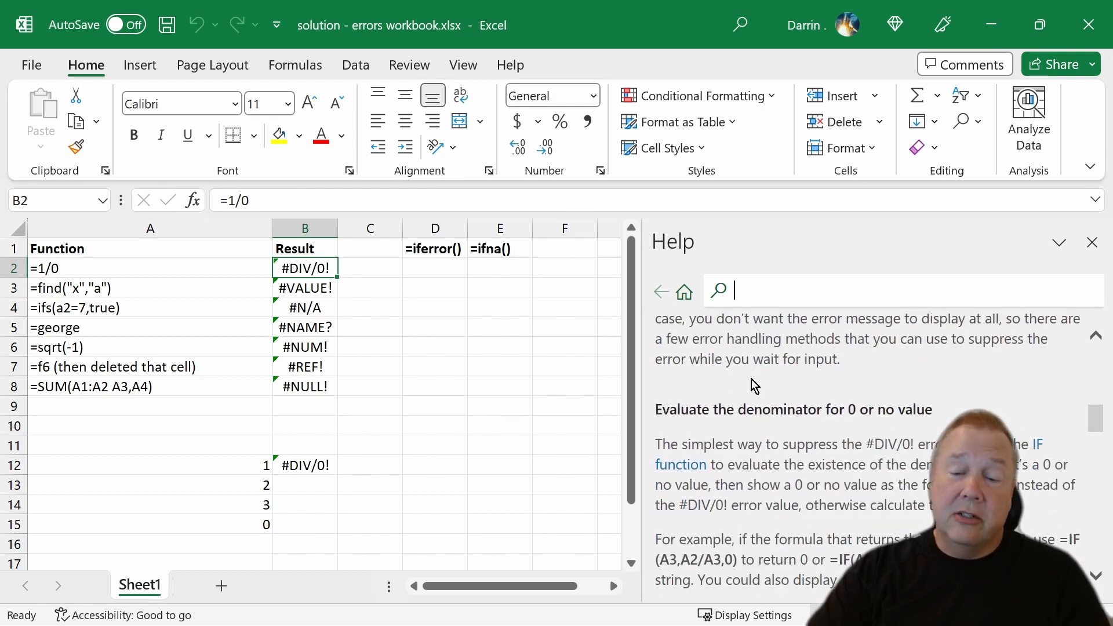
scroll(754, 383, down, 5)
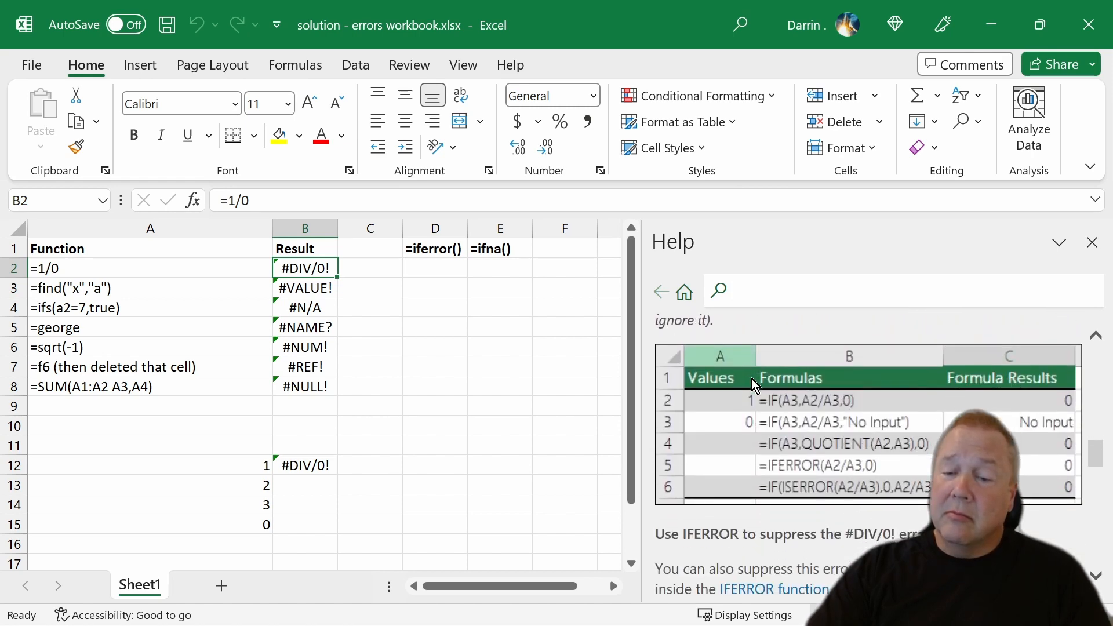
scroll(759, 380, down, 3)
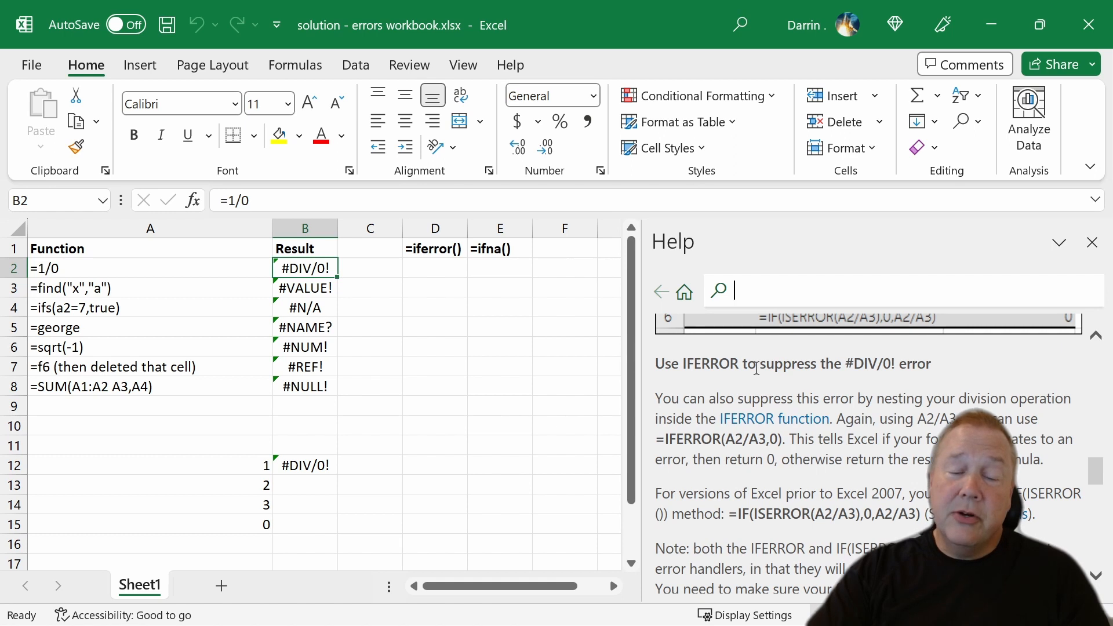
scroll(757, 368, down, 5)
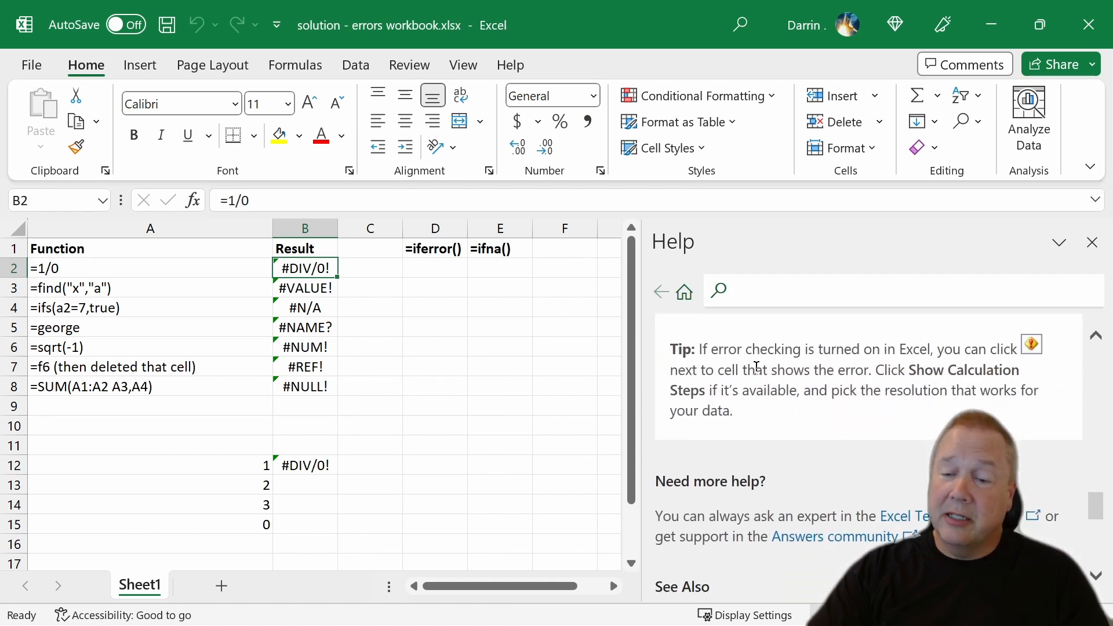
scroll(756, 368, down, 3)
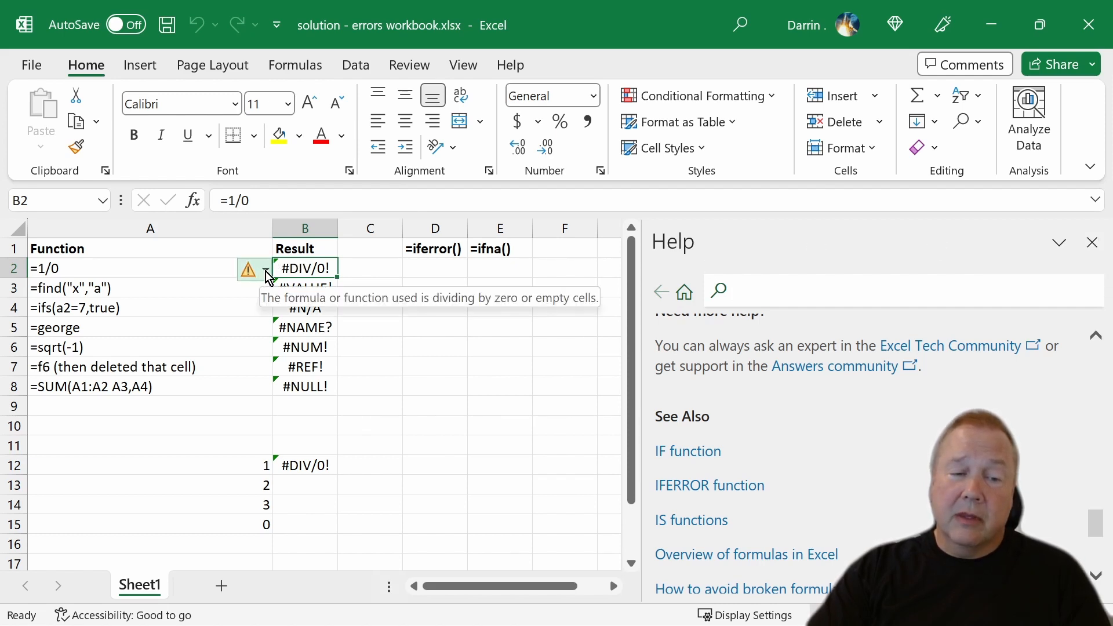
Show the calculation steps for the error in B2, evaluate the formula, and close both the evaluation and the help.
click(264, 271)
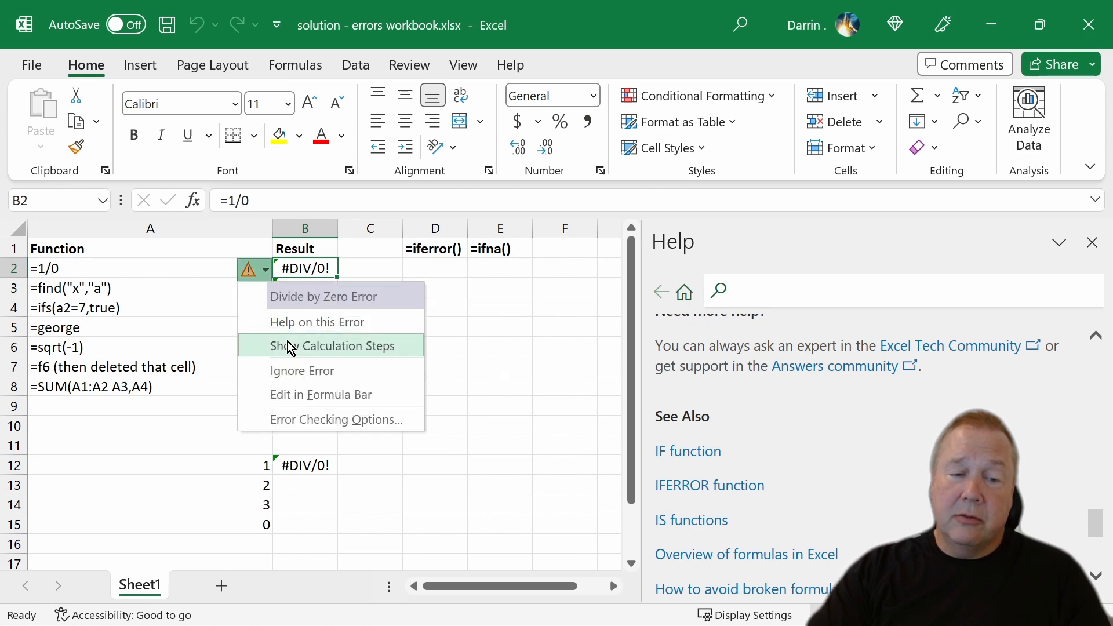
click(289, 346)
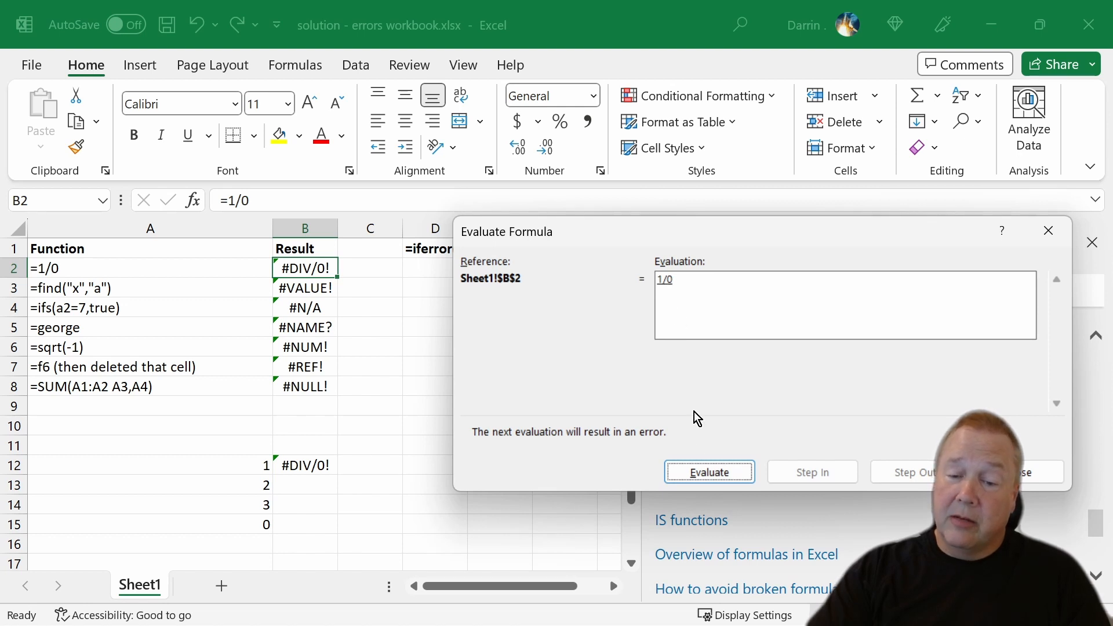
click(703, 470)
click(702, 471)
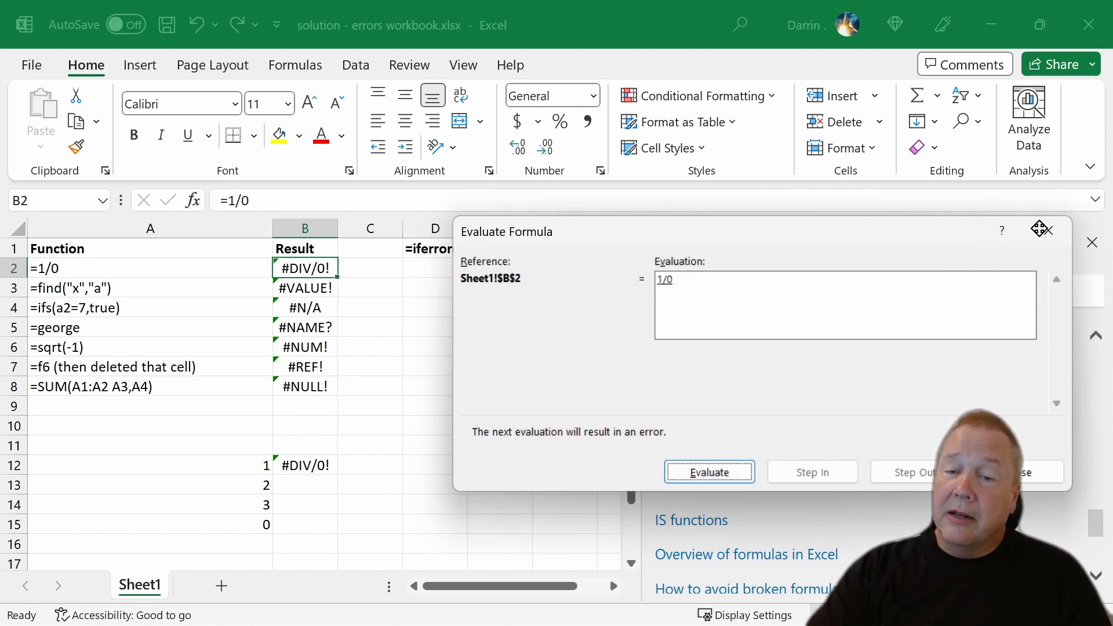
click(1041, 234)
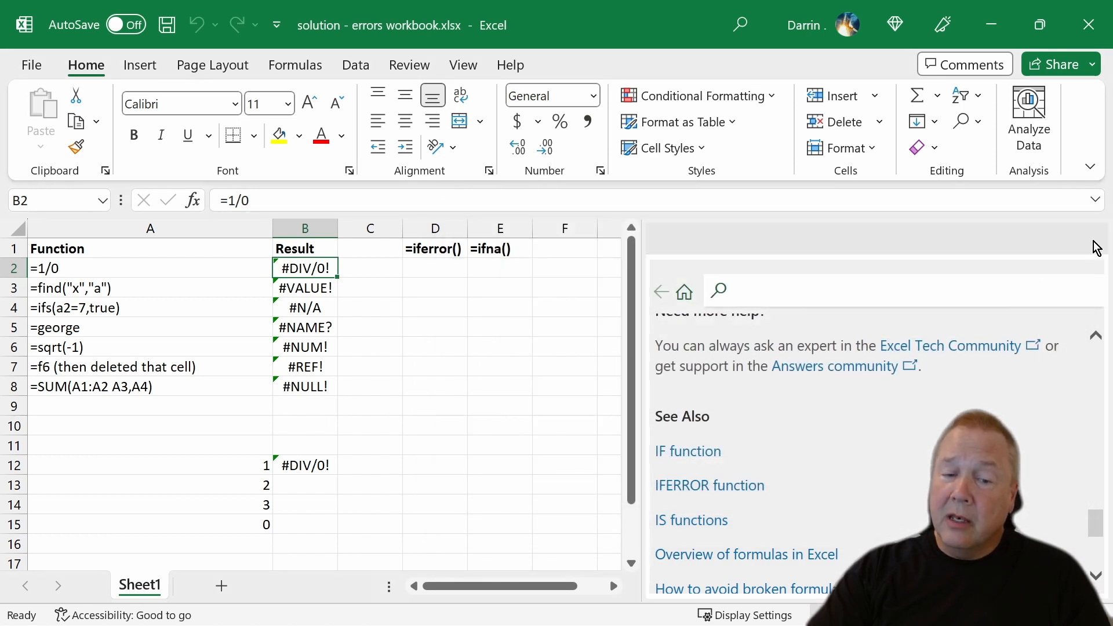
click(1093, 243)
Show the calculation steps for the error in B12 and evaluate its formula through to the final result.
click(310, 468)
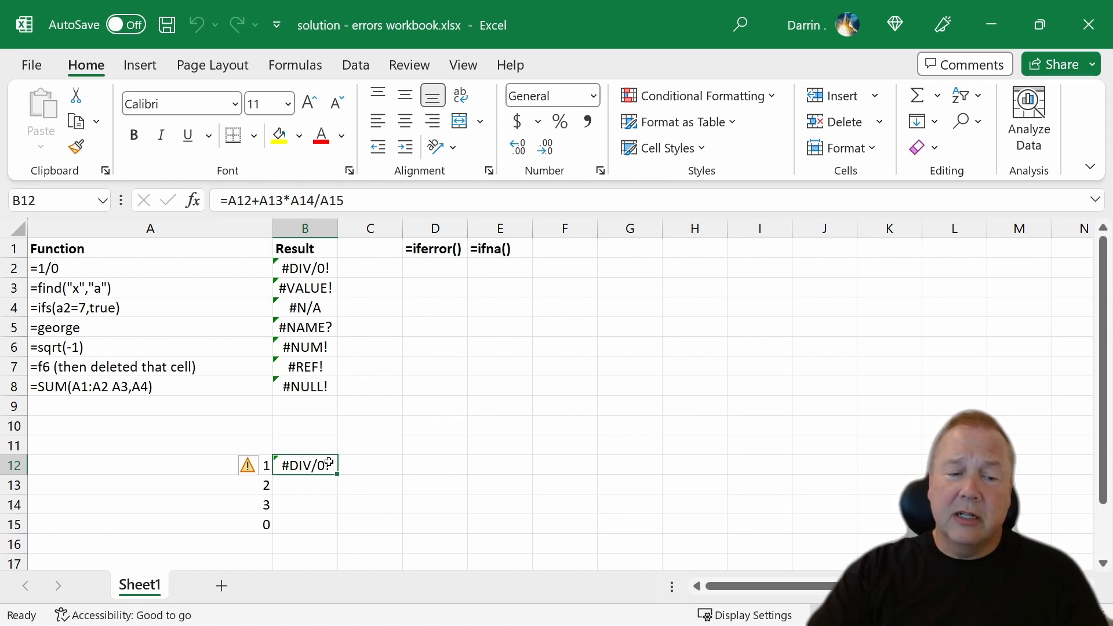
click(253, 467)
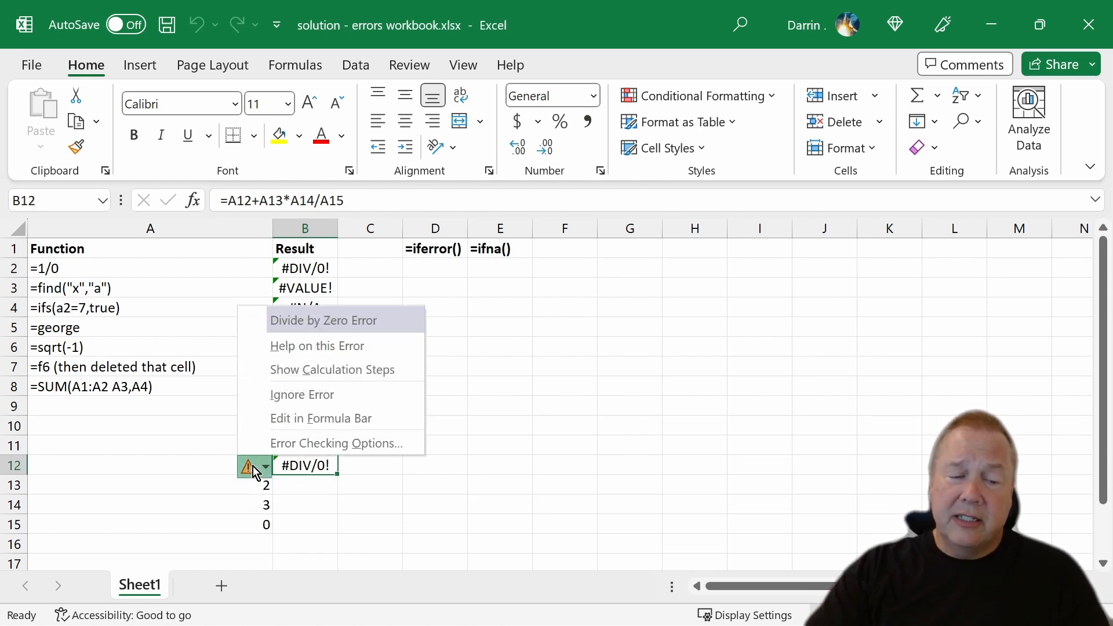
click(311, 374)
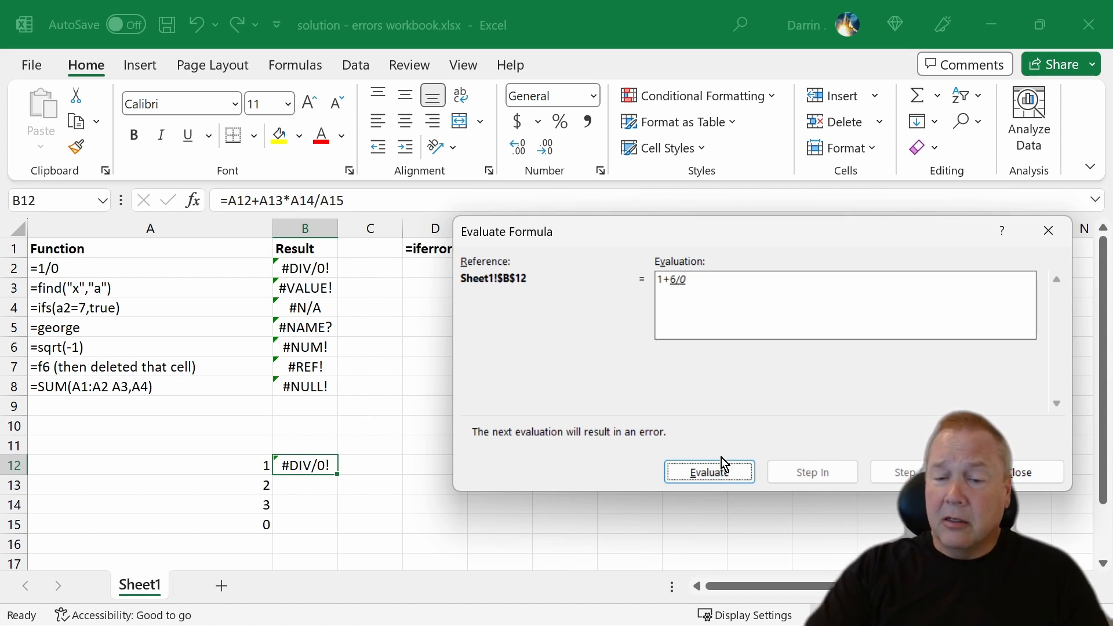
click(726, 472)
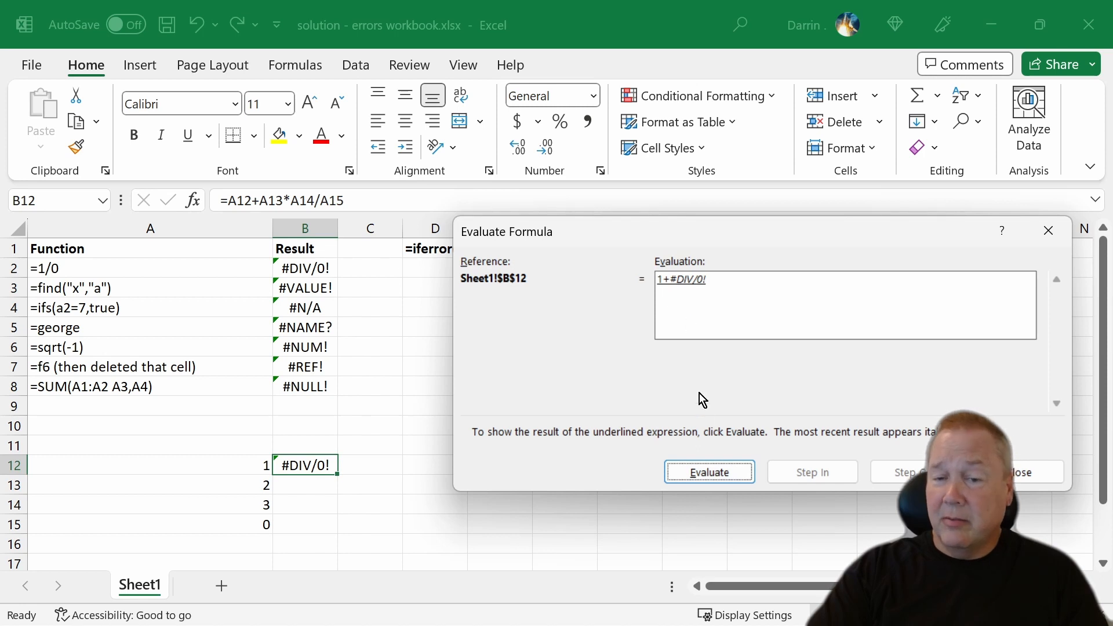
click(708, 481)
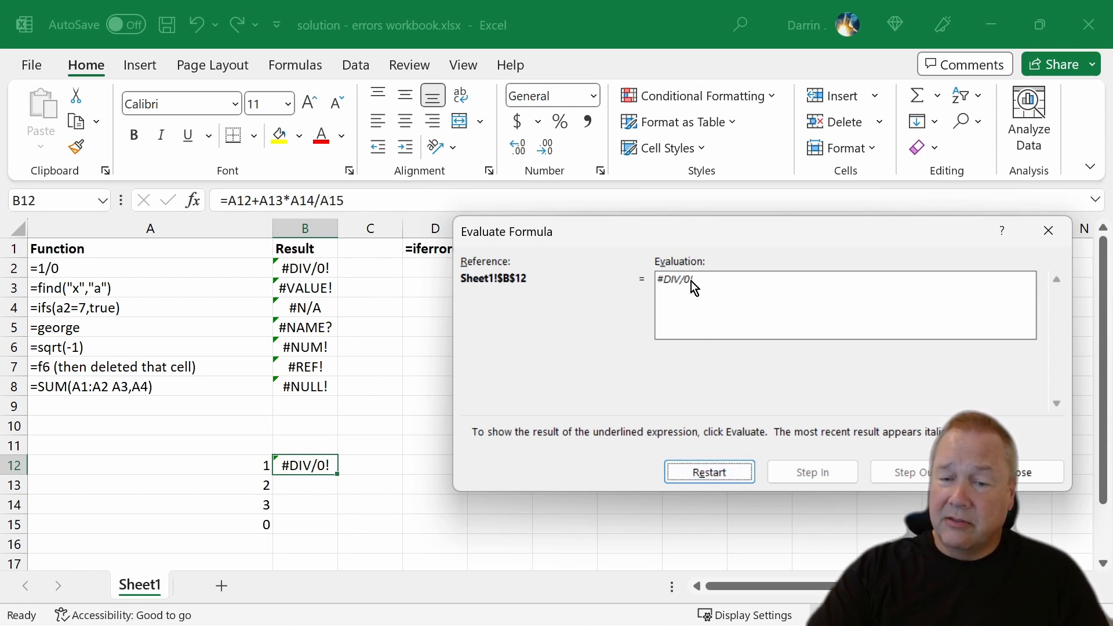
Restart the evaluation of B12's formula, evaluate A12, and step into the A13 reference and back out.
click(718, 473)
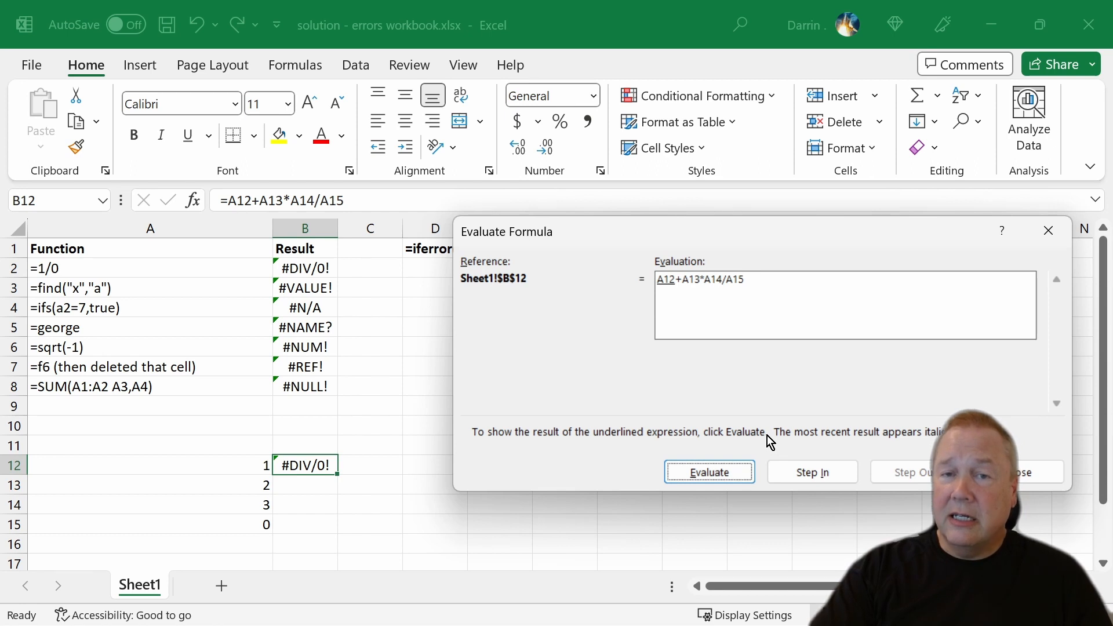
click(727, 472)
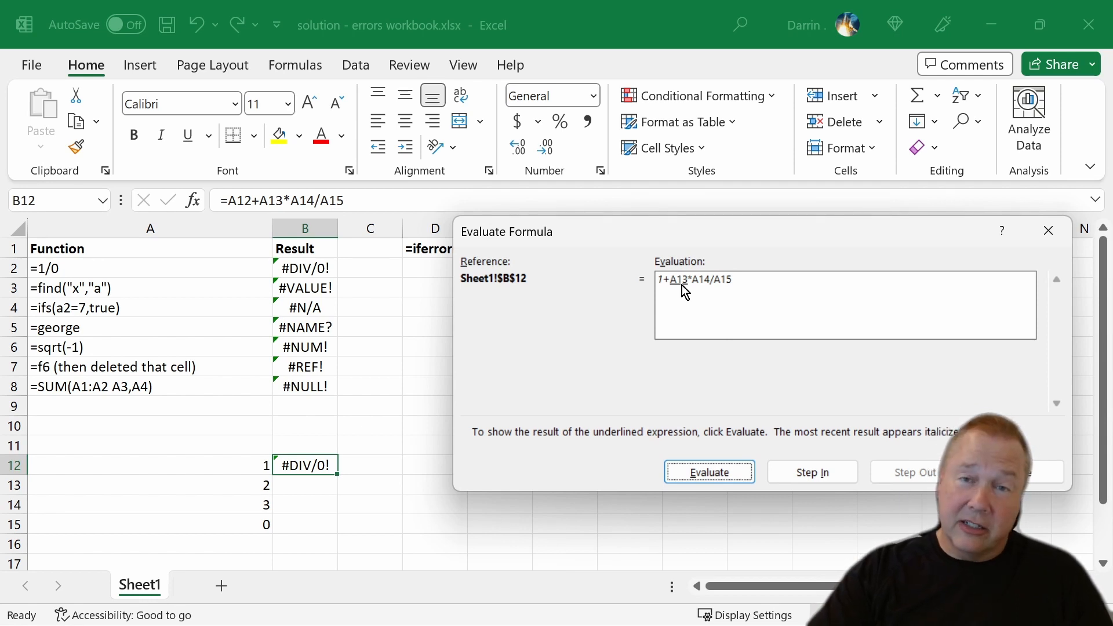
click(842, 481)
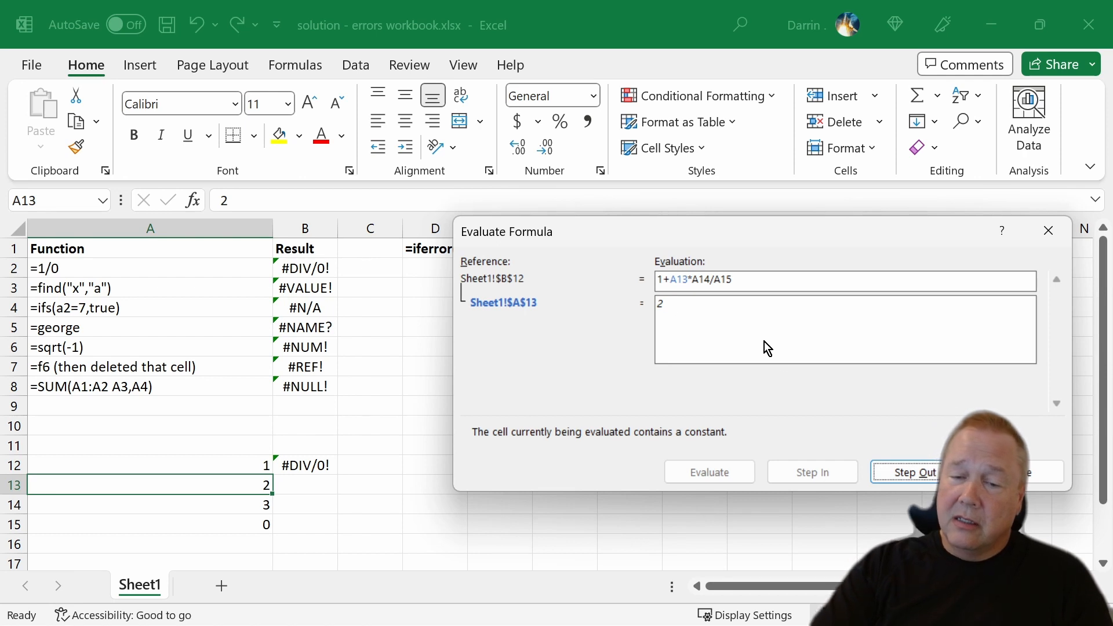
click(907, 471)
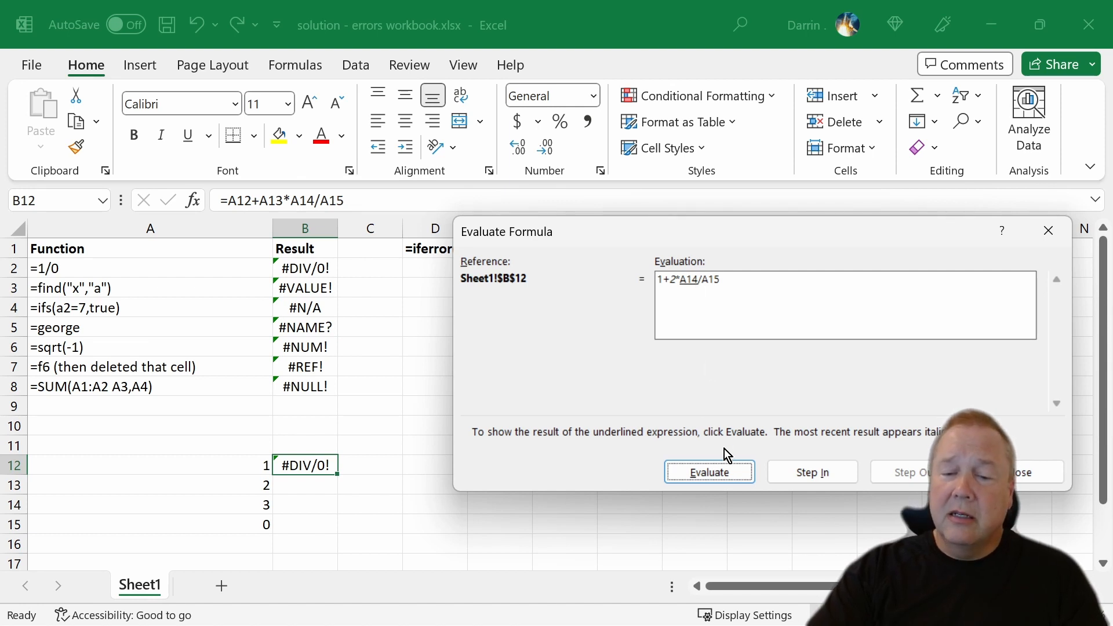
Evaluate the rest of B12's formula one expression at a time through to the final result, and close the evaluation.
click(729, 470)
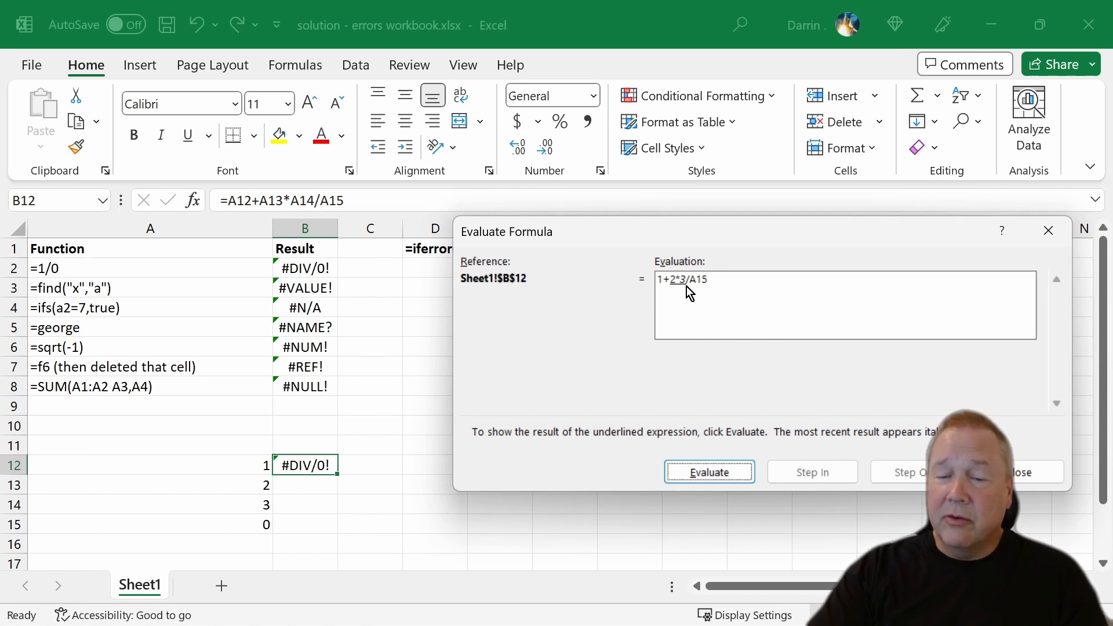
click(732, 471)
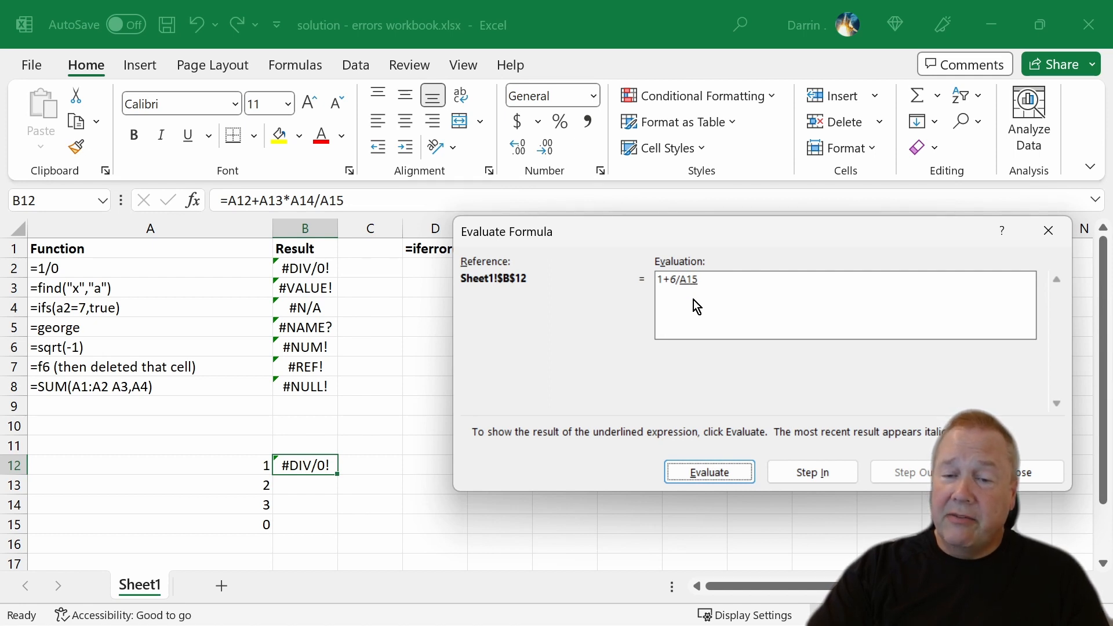
click(701, 471)
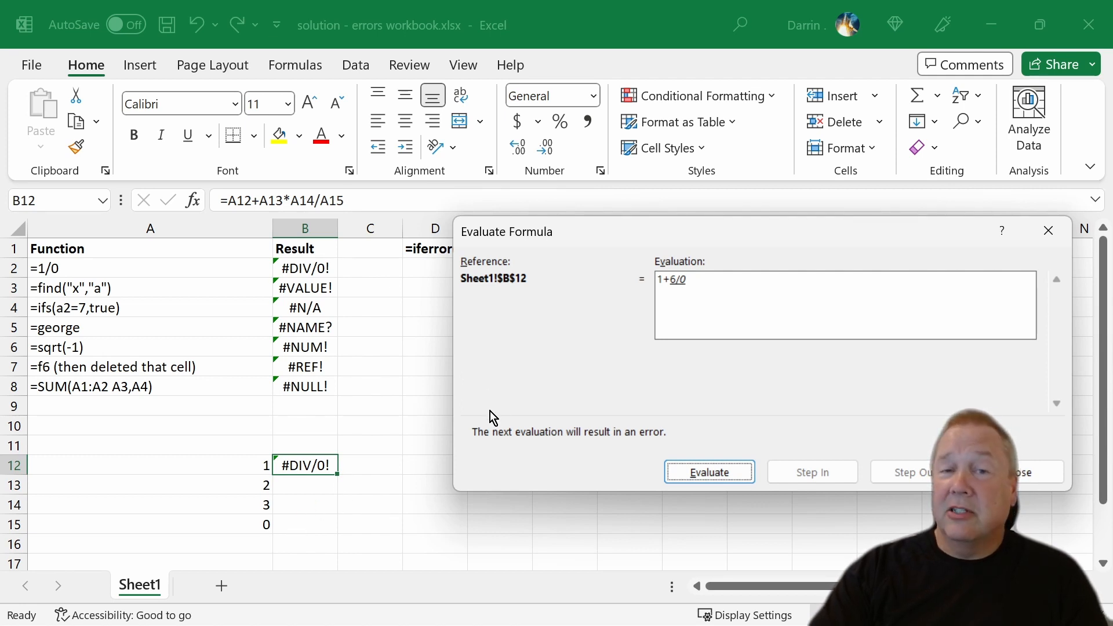
click(719, 474)
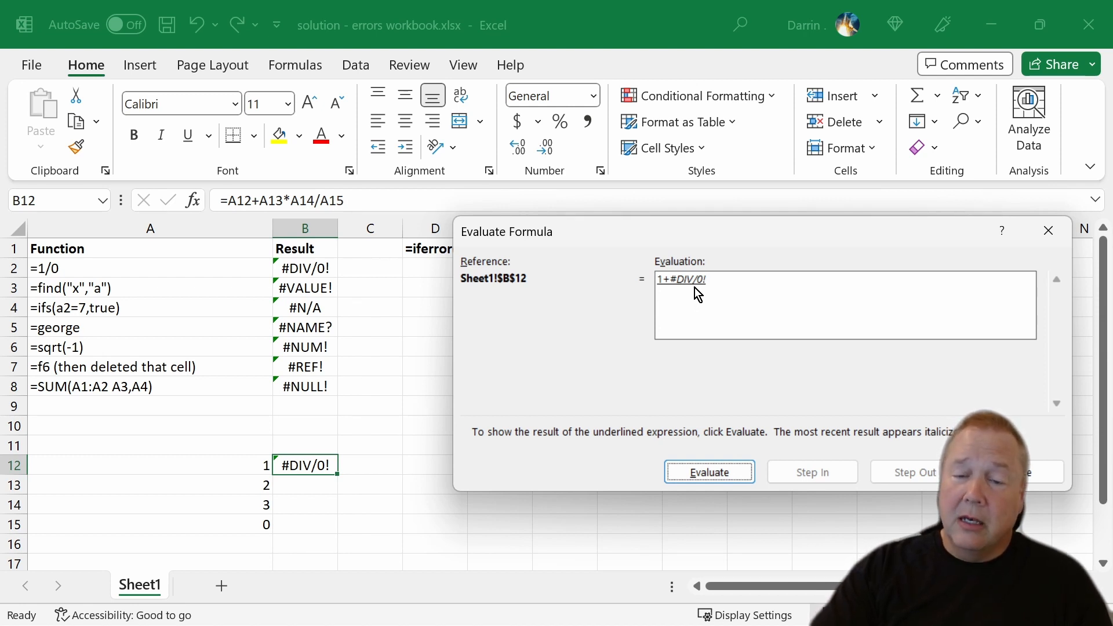
click(710, 475)
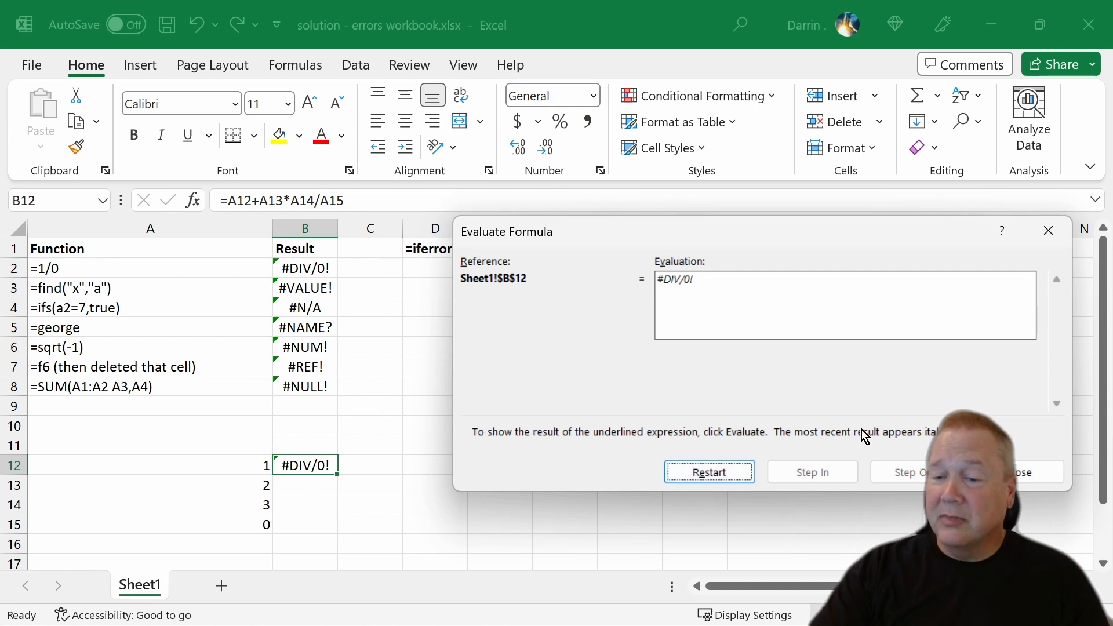
click(1039, 472)
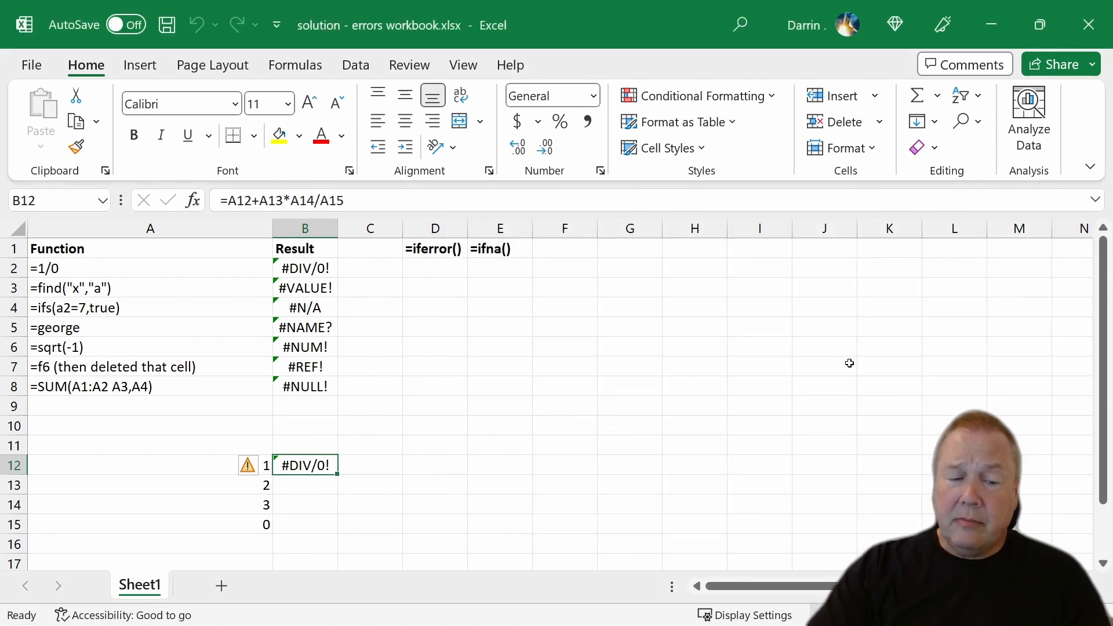
Try to enter the formula =iferror(b2),"oops") in cell D2.
click(438, 270)
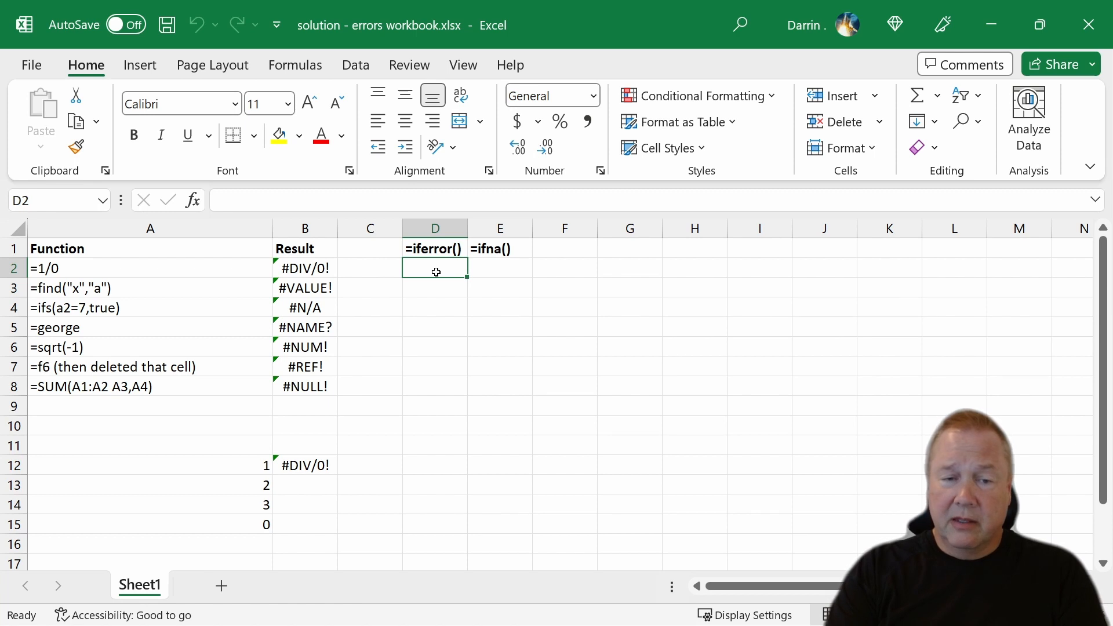
text(=)
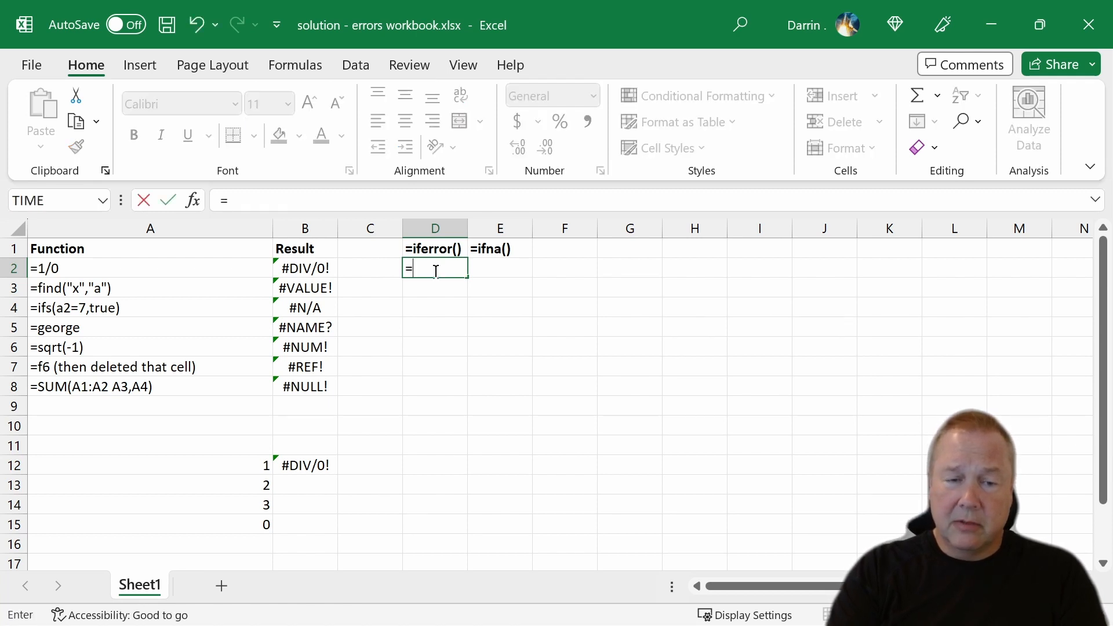
text(iferror()
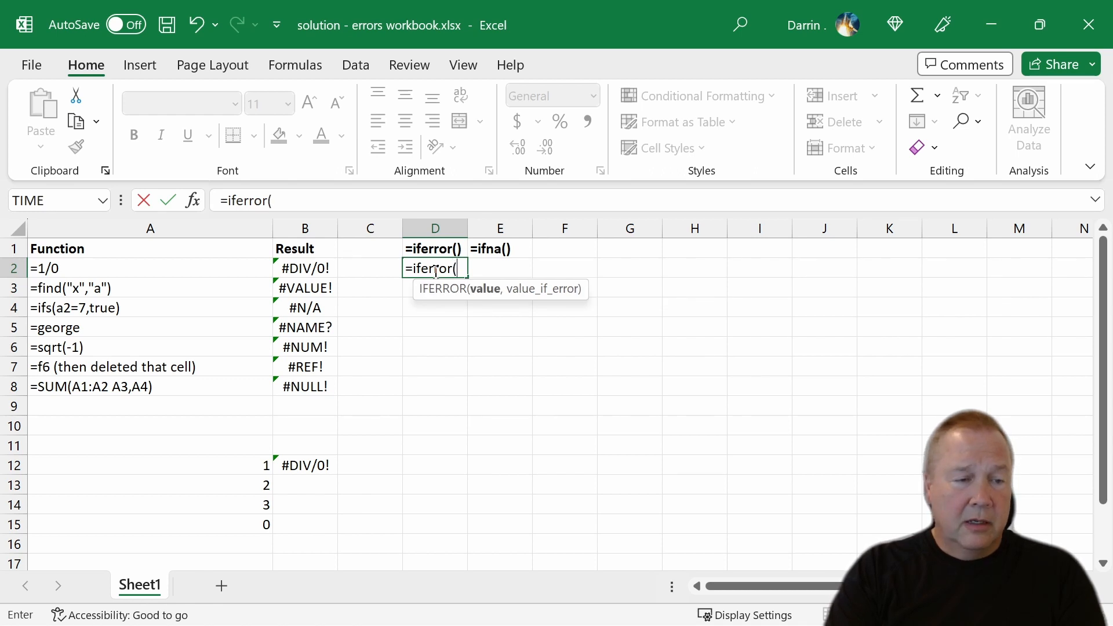
text(b2)
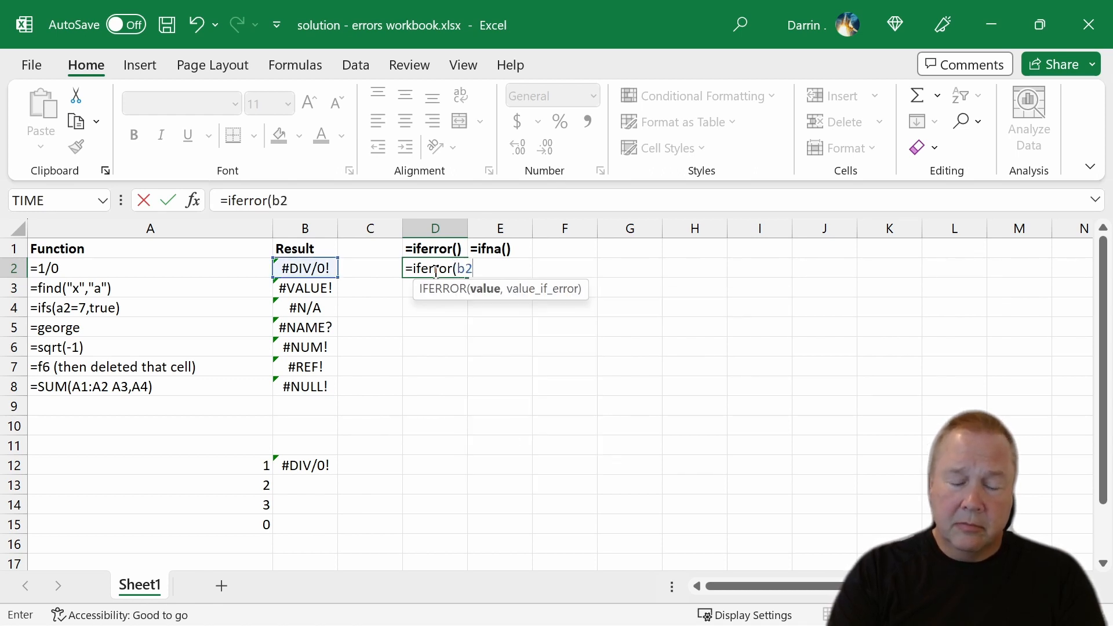
text(),)
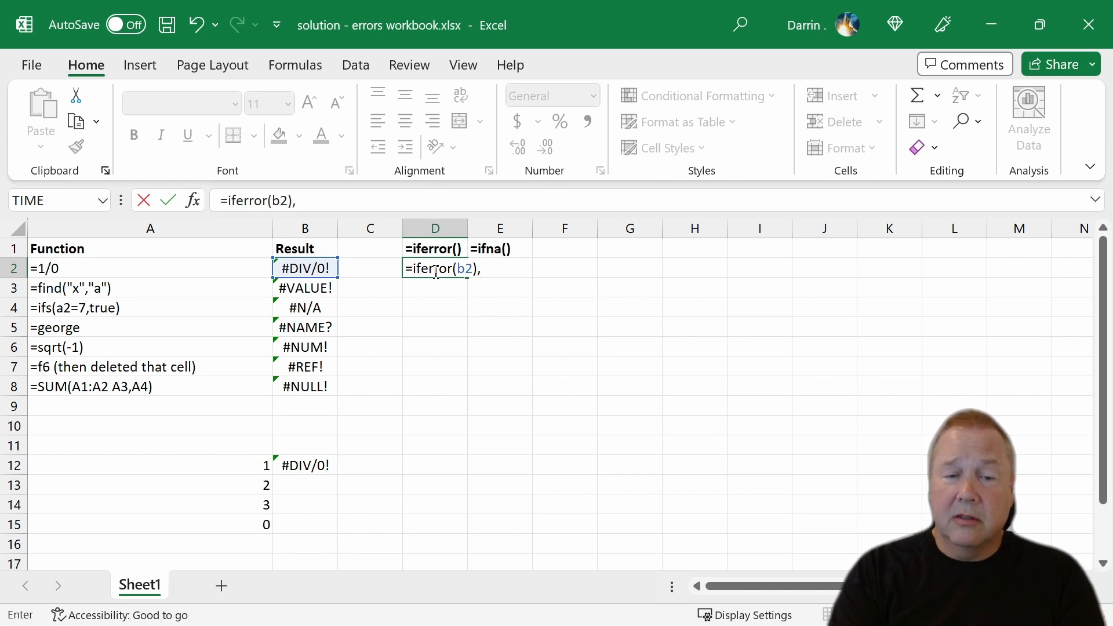
text("oop)
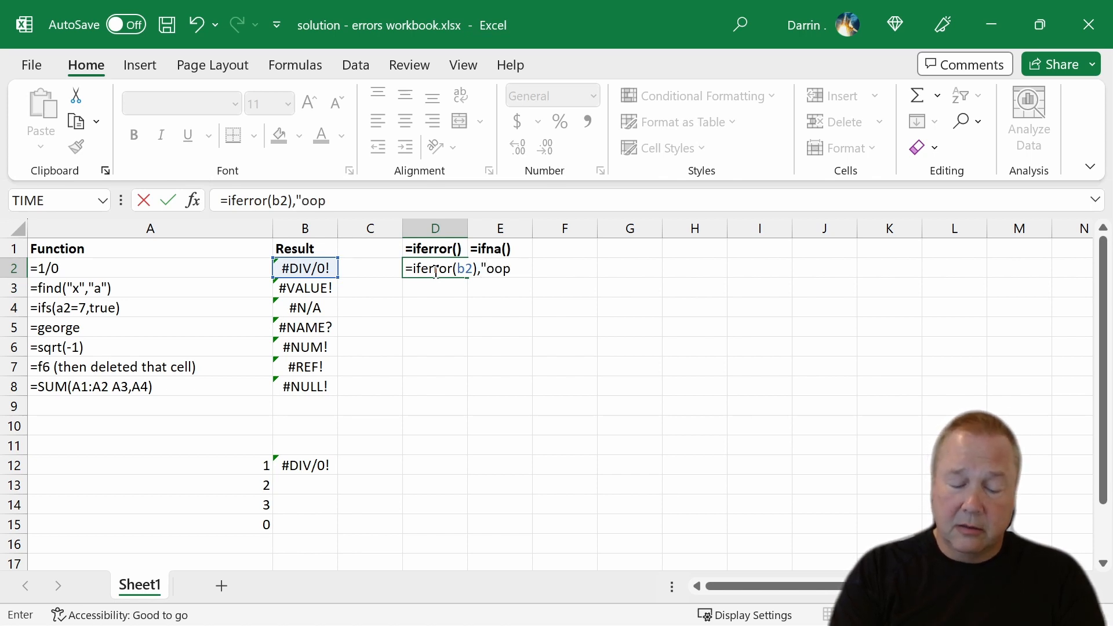
text(s"))
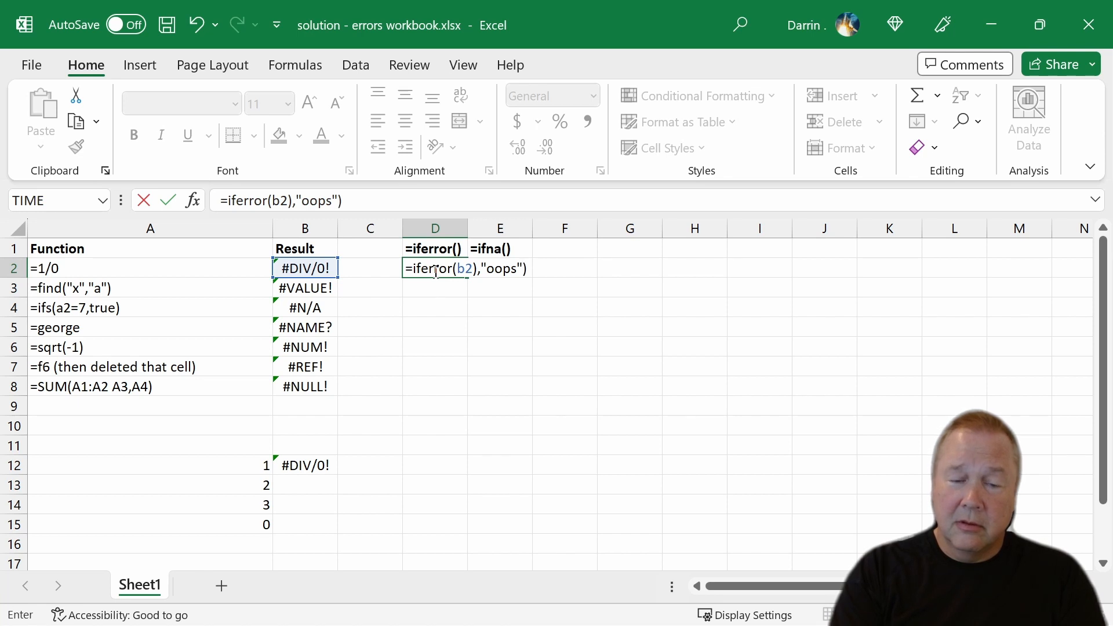
key(Return)
key(Return)
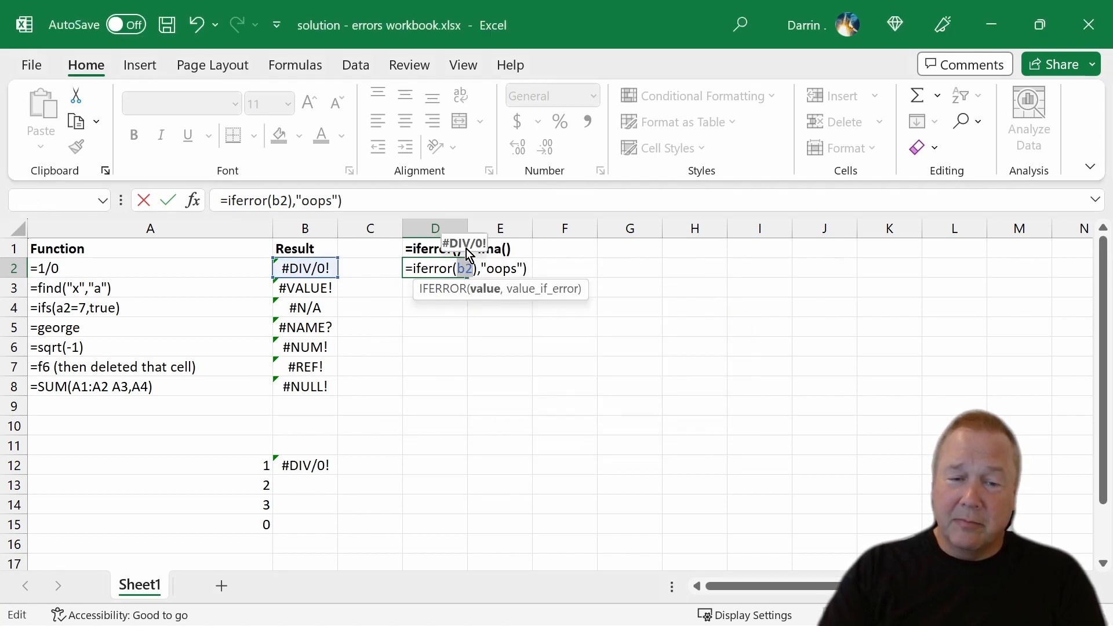
Remove the extra closing parenthesis after b2 in D2's formula and enter it as =IFERROR(B2,"oops").
click(476, 268)
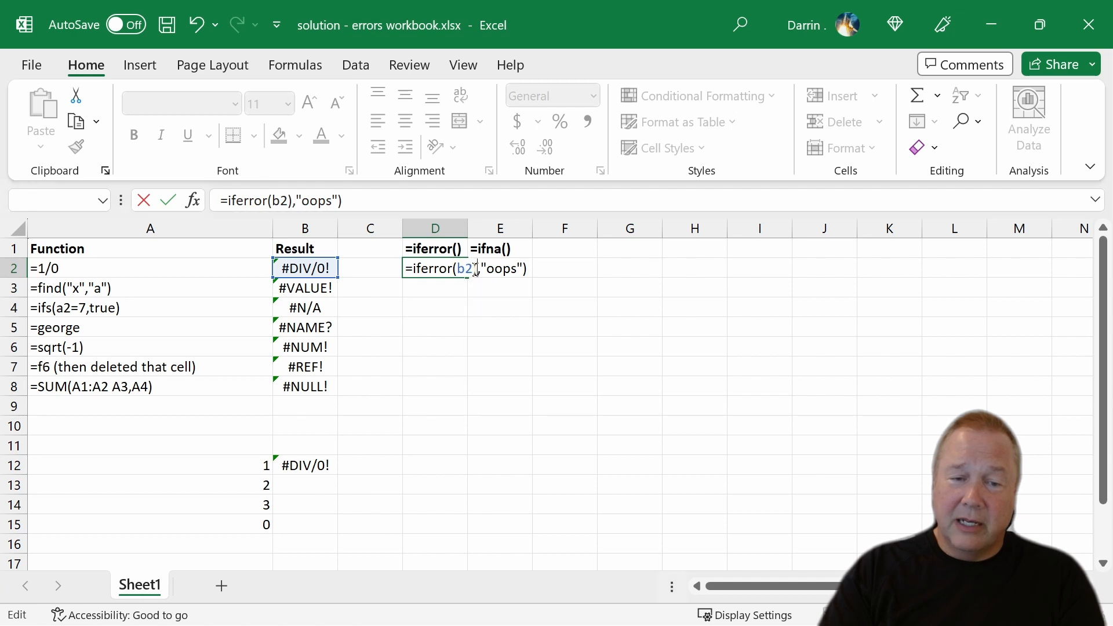
key(BackSpace)
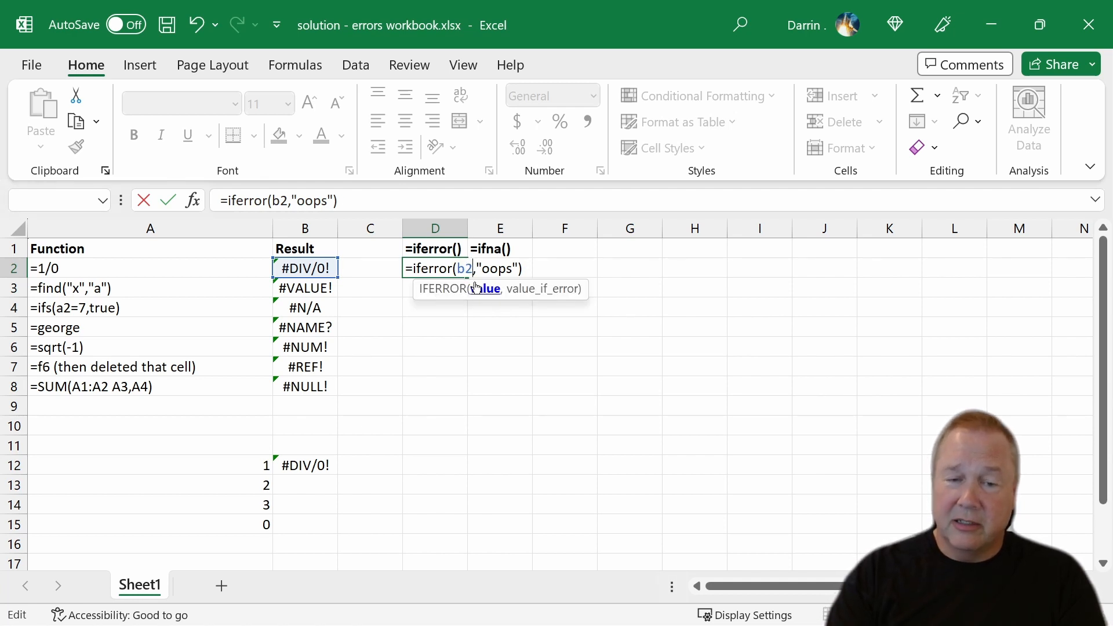
key(Return)
Copy the IFERROR formula from D2 down to cells D3 through D12 and end the copy mode.
key(Up)
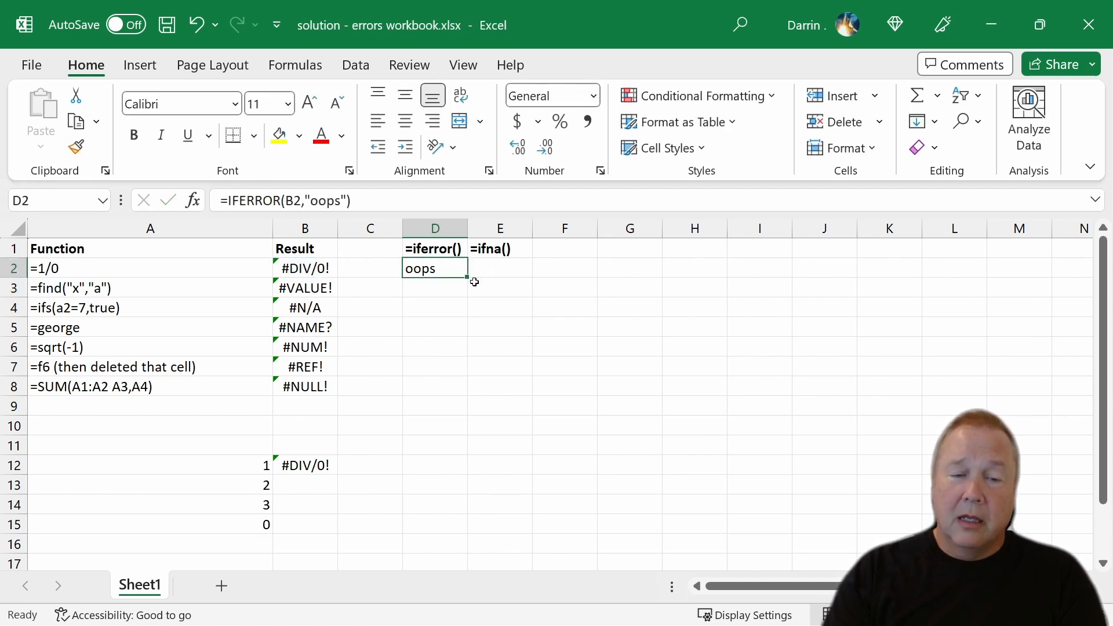
key(ctrl+c)
key(Down)
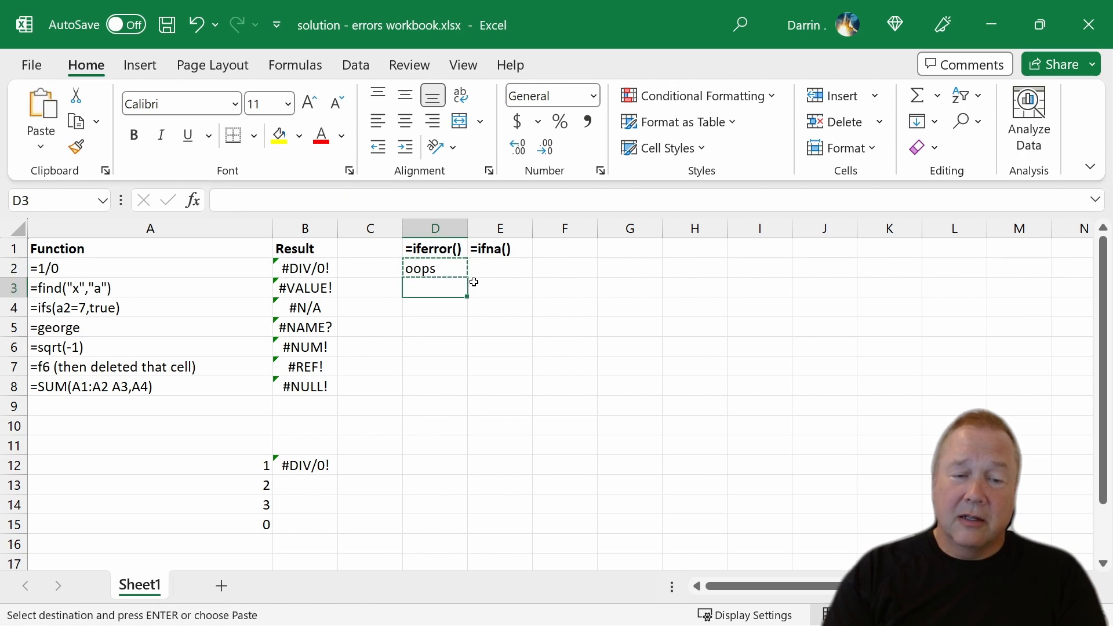
key(shift+Down)
key(shift+Down)
key(shift+Down)
key(shift+Down)
key(shift+Down)
key(shift+Down)
key(shift+Down)
key(shift+Down)
key(shift+Down)
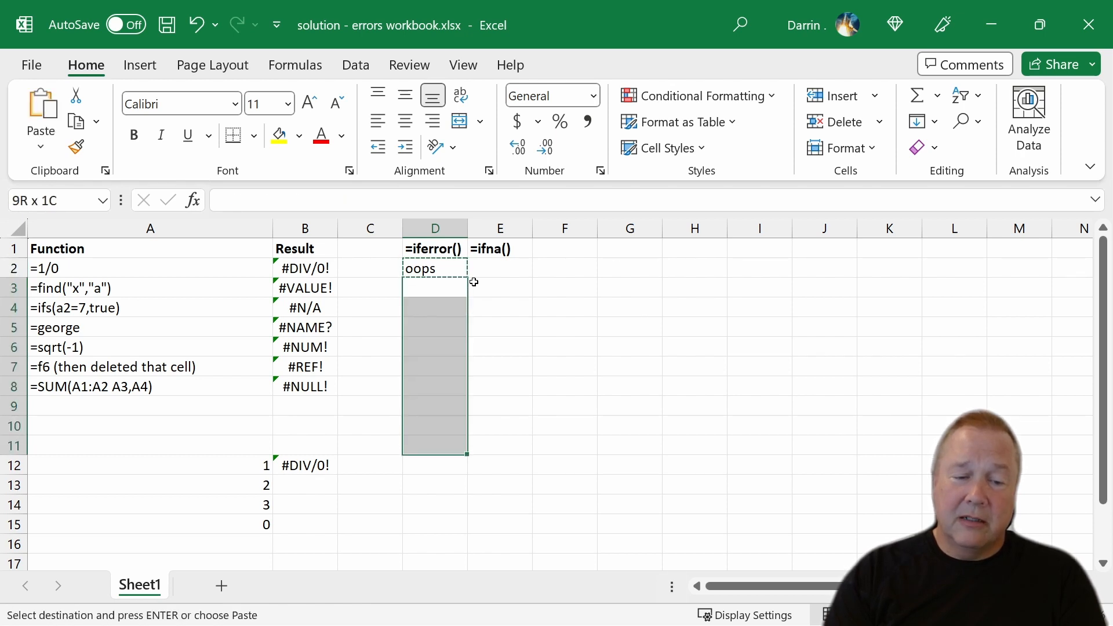
key(ctrl+v)
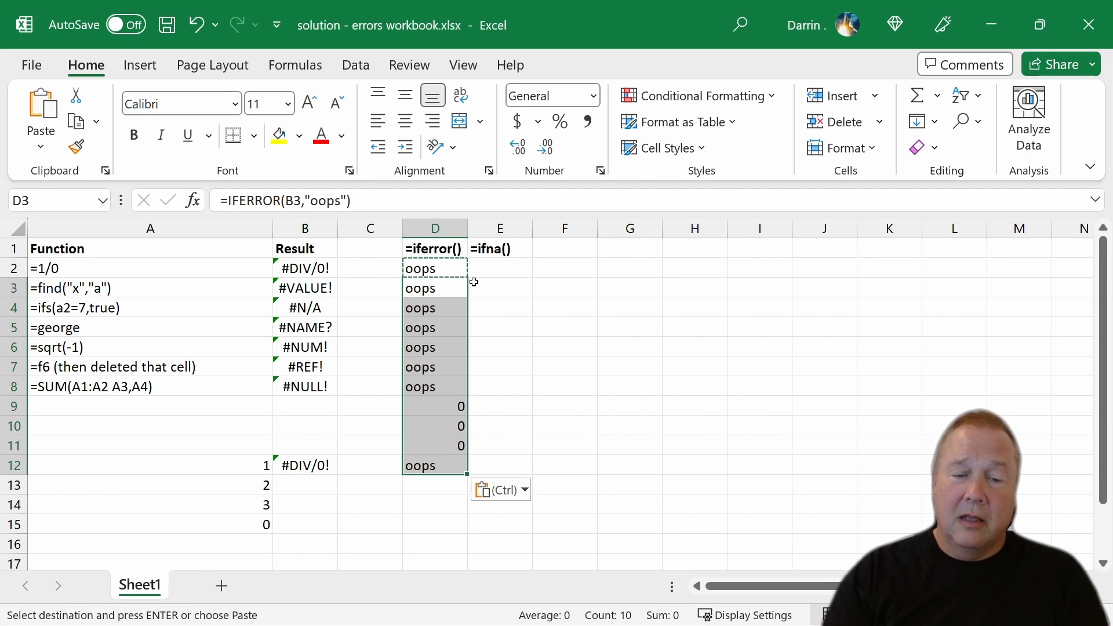
click(474, 282)
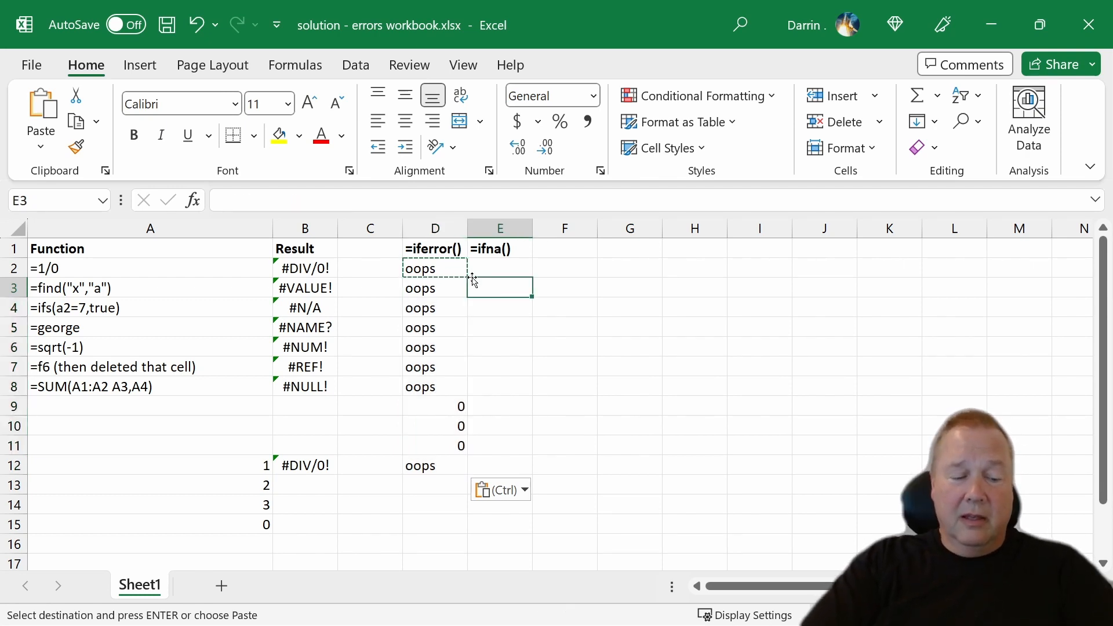
key(Escape)
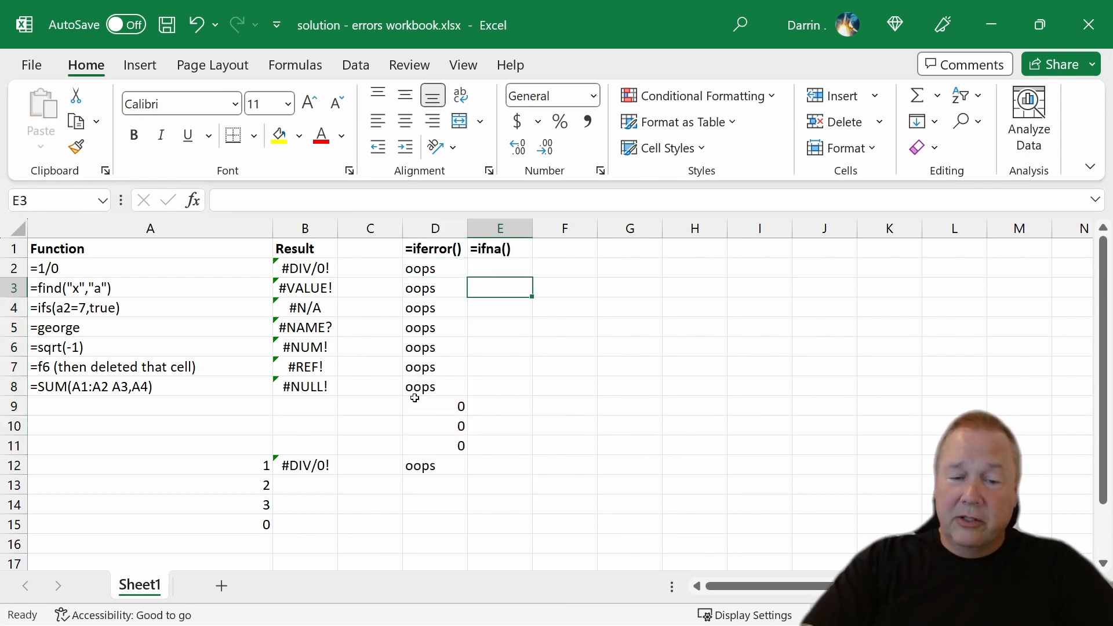
Check the IFERROR results in D9:D11 against blank cell B9, and review the formula in D2.
drag(423, 401, 427, 444)
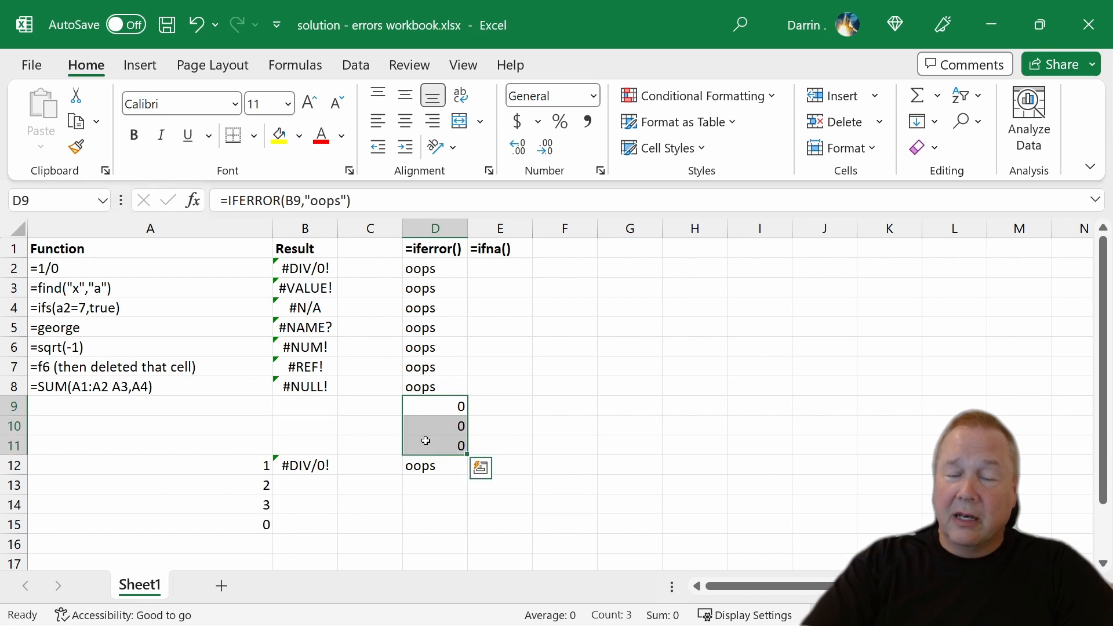
click(302, 404)
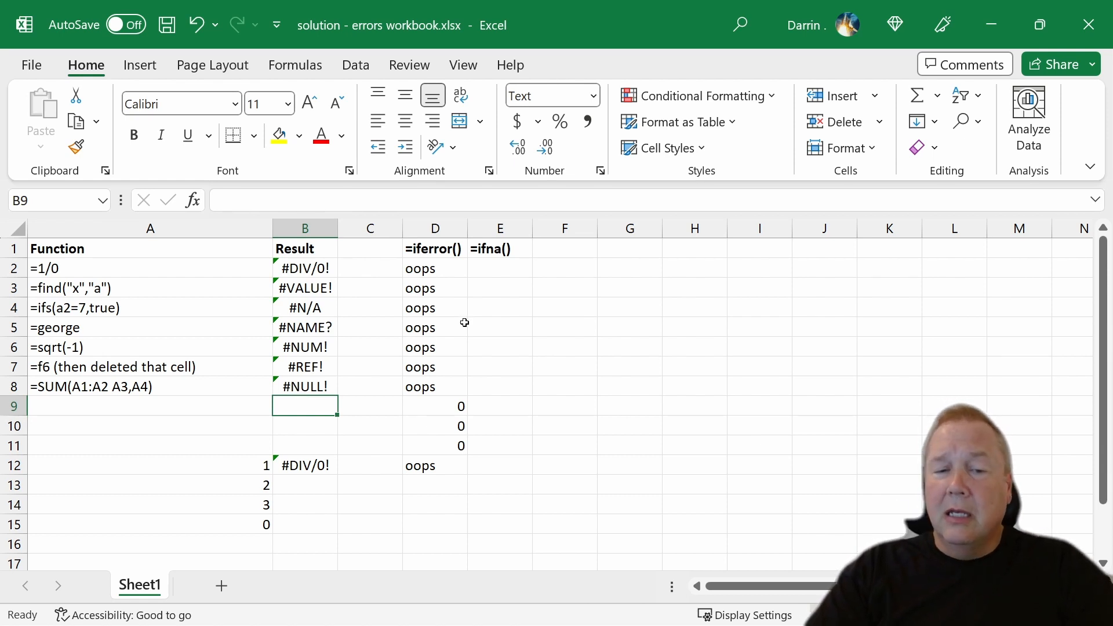
click(518, 269)
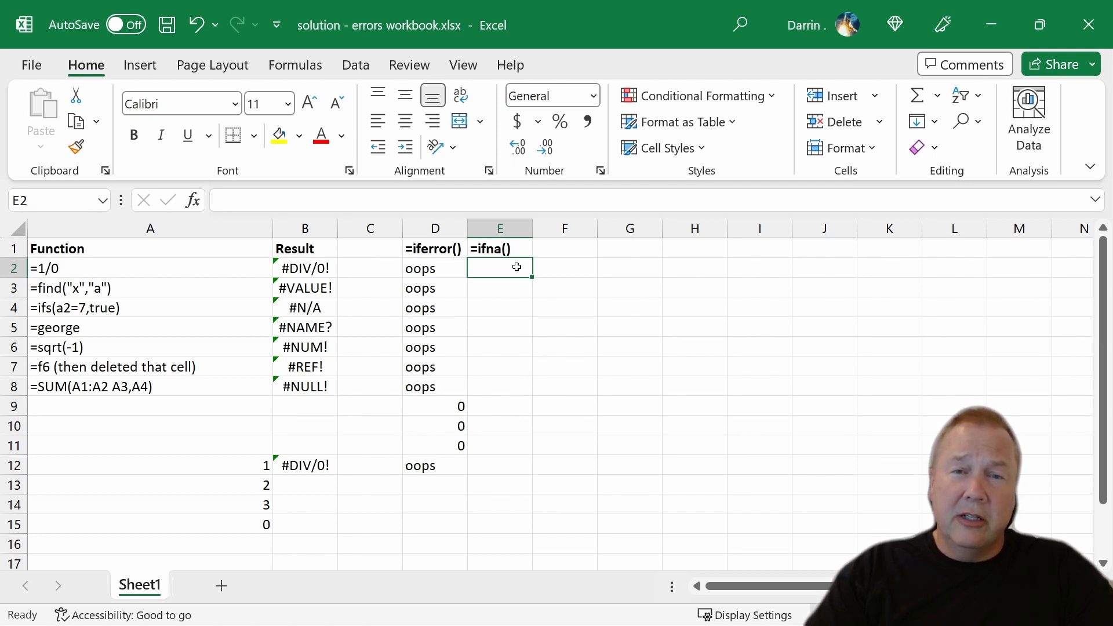
click(427, 282)
click(425, 269)
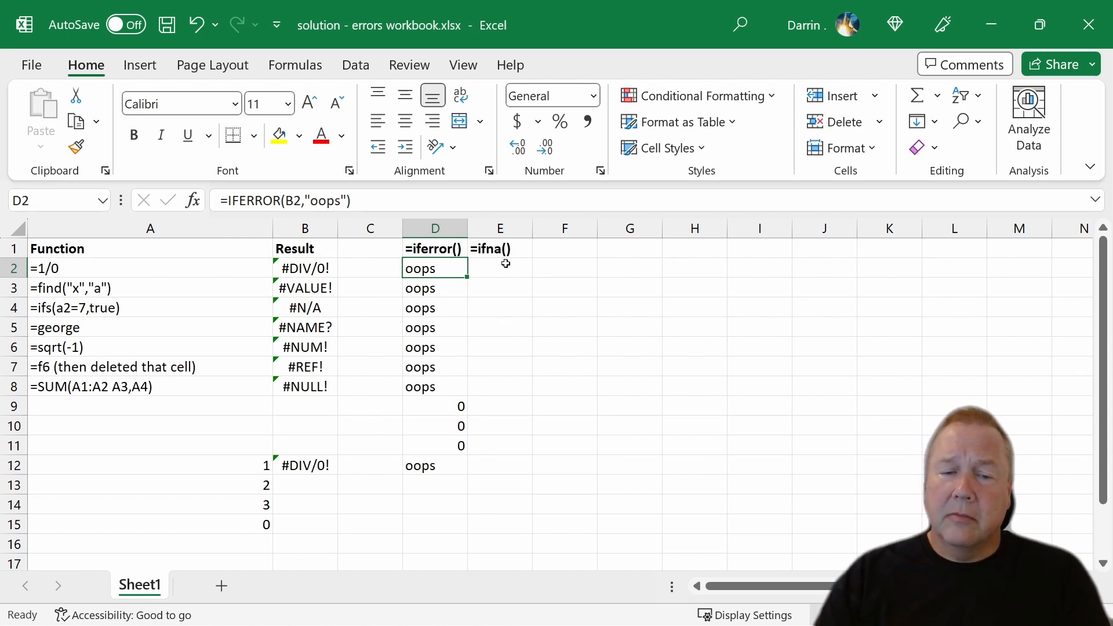
Enter the formula =ifna(b2,"new customer") in cell E2.
click(504, 265)
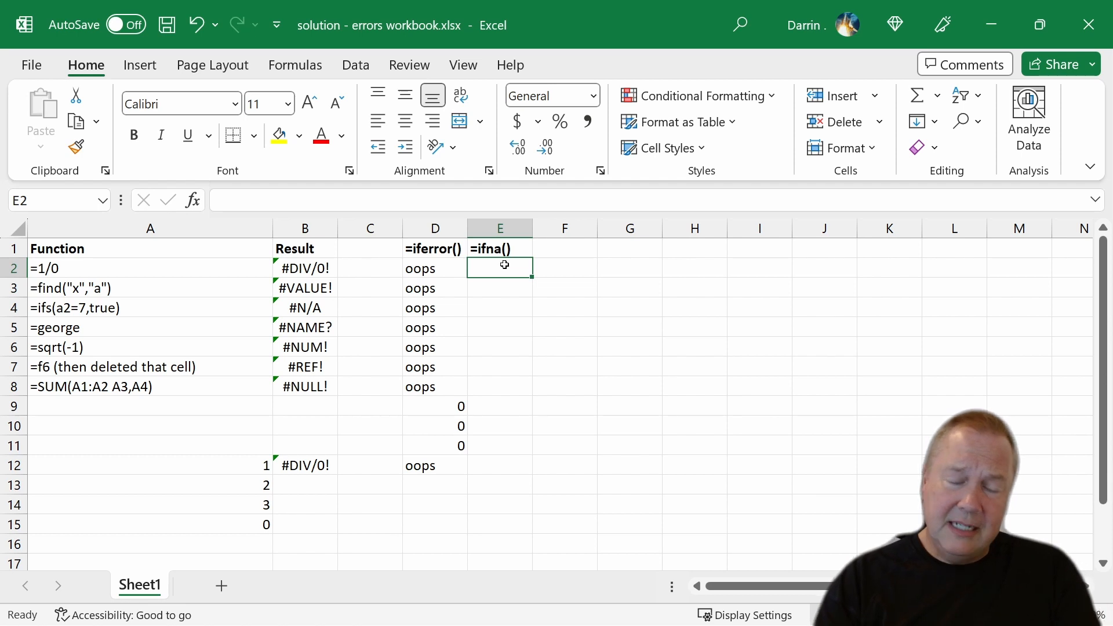
text(=if)
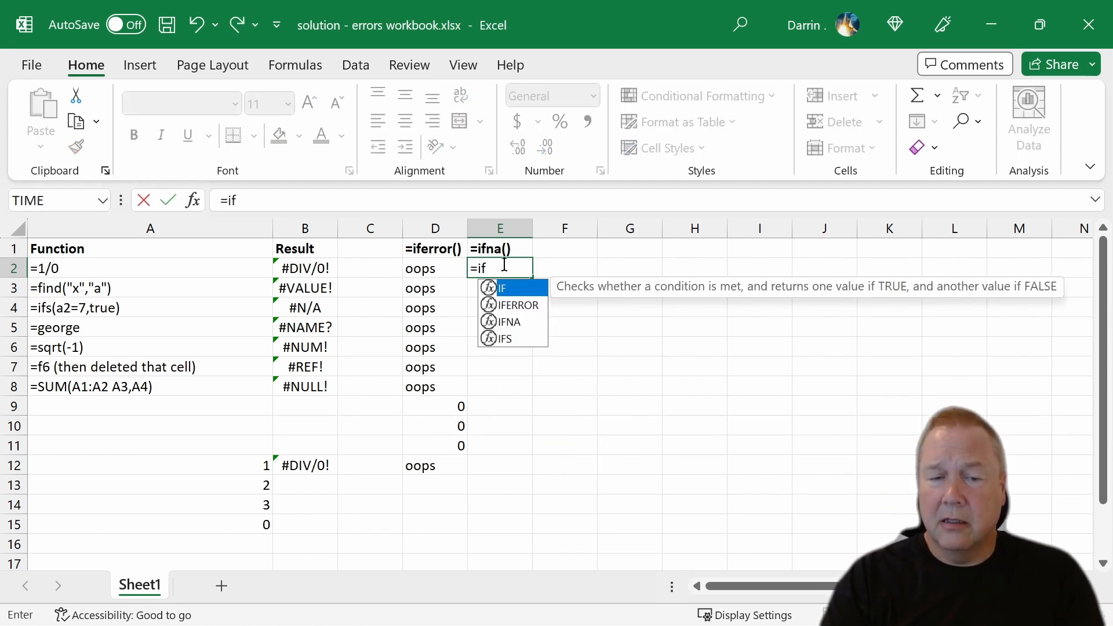
text(na()
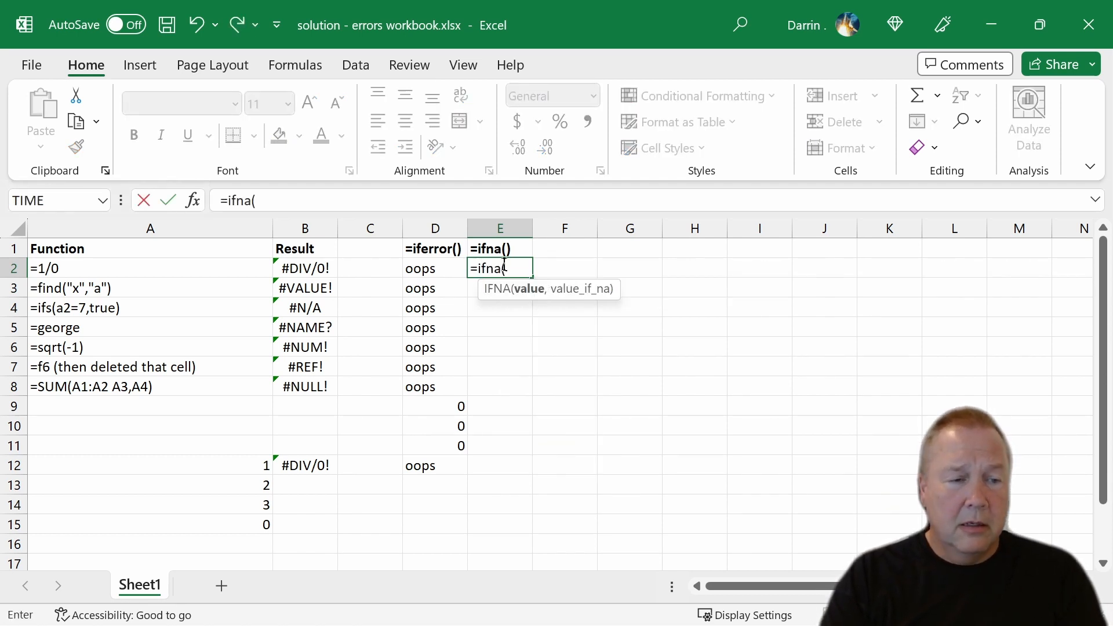
text(b2)
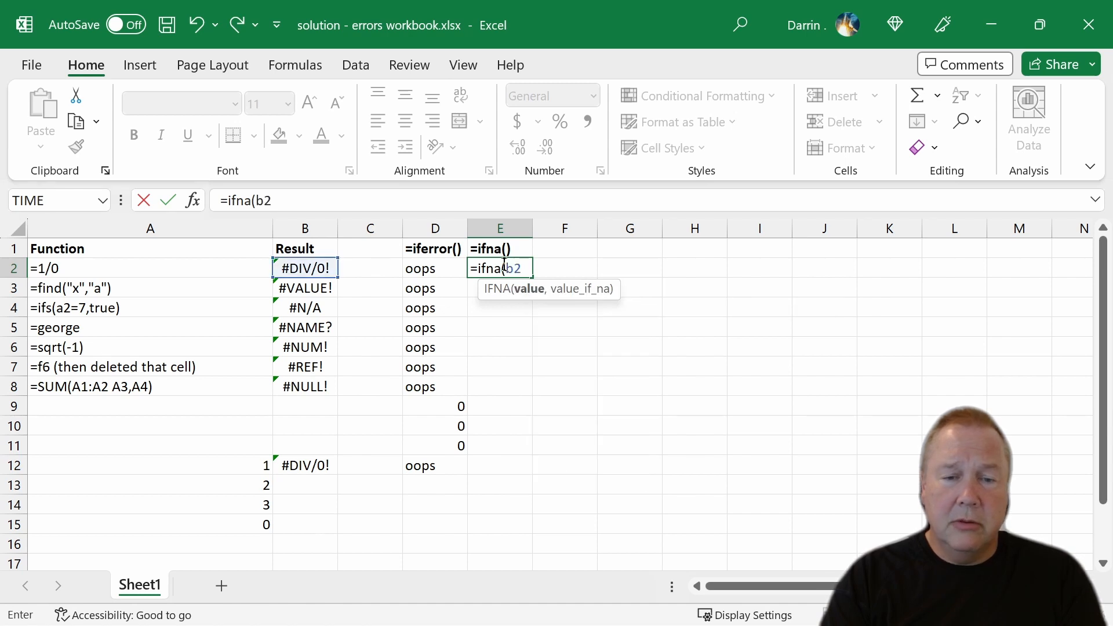
text(,")
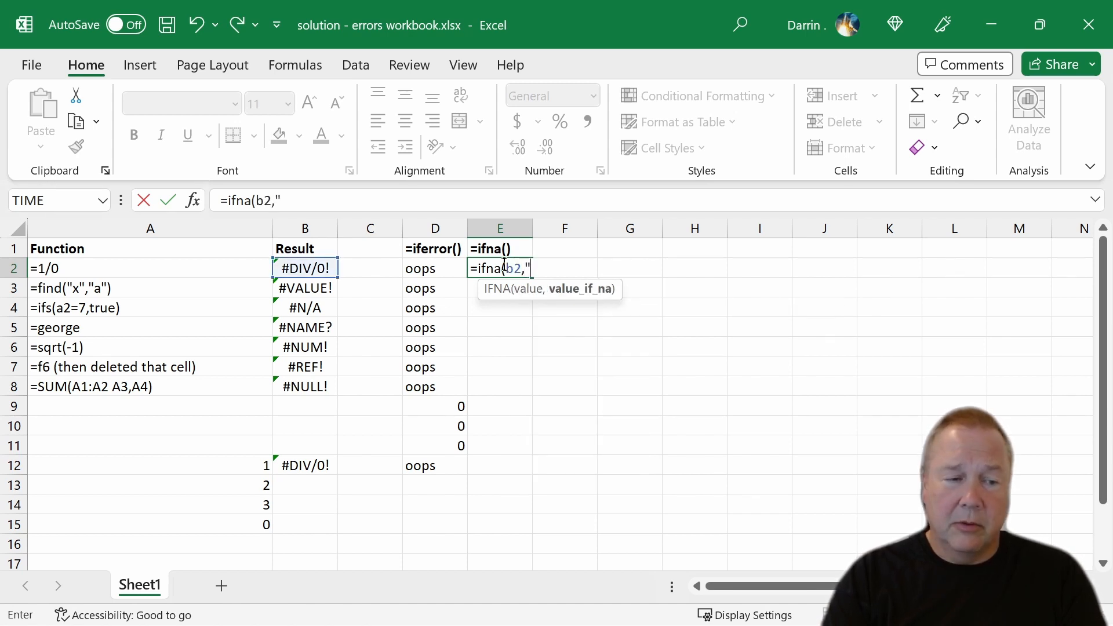
text(new c)
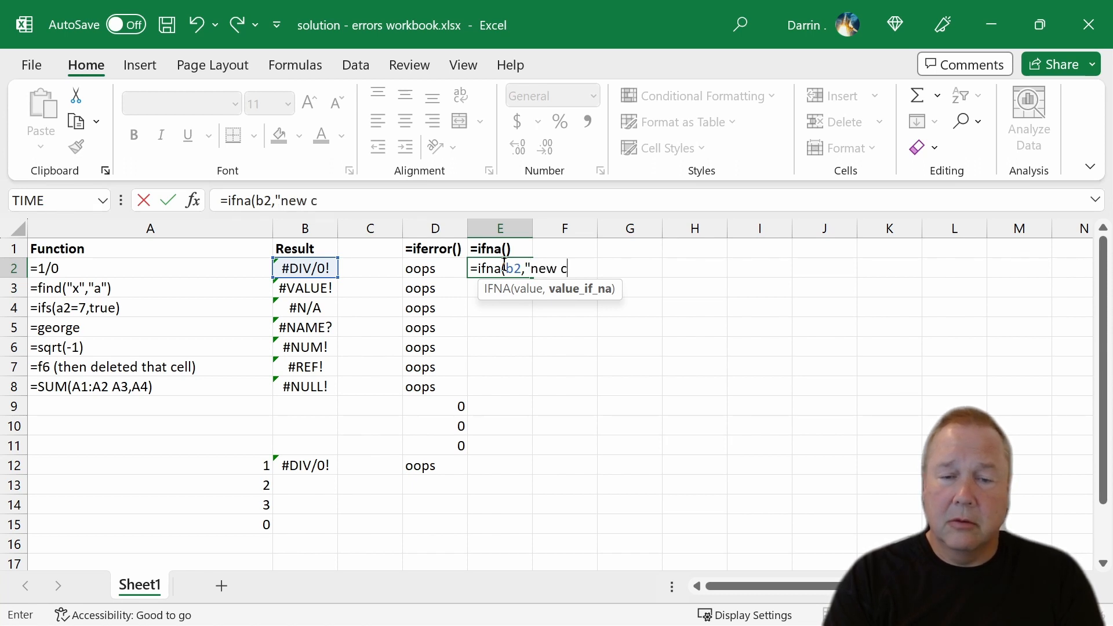
text(ustomer"))
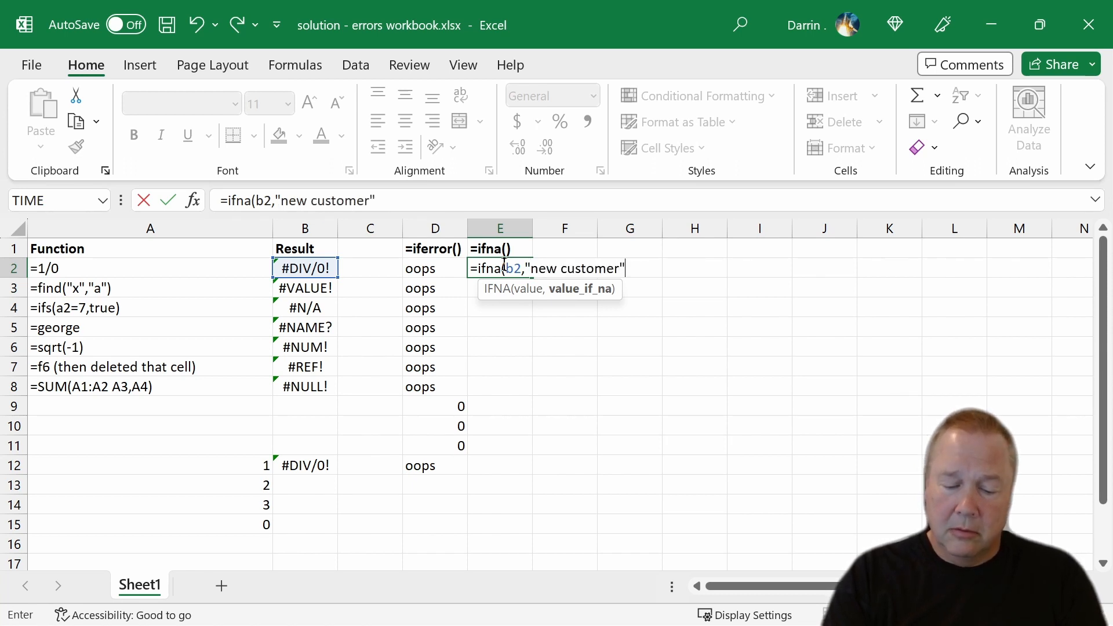
key(Return)
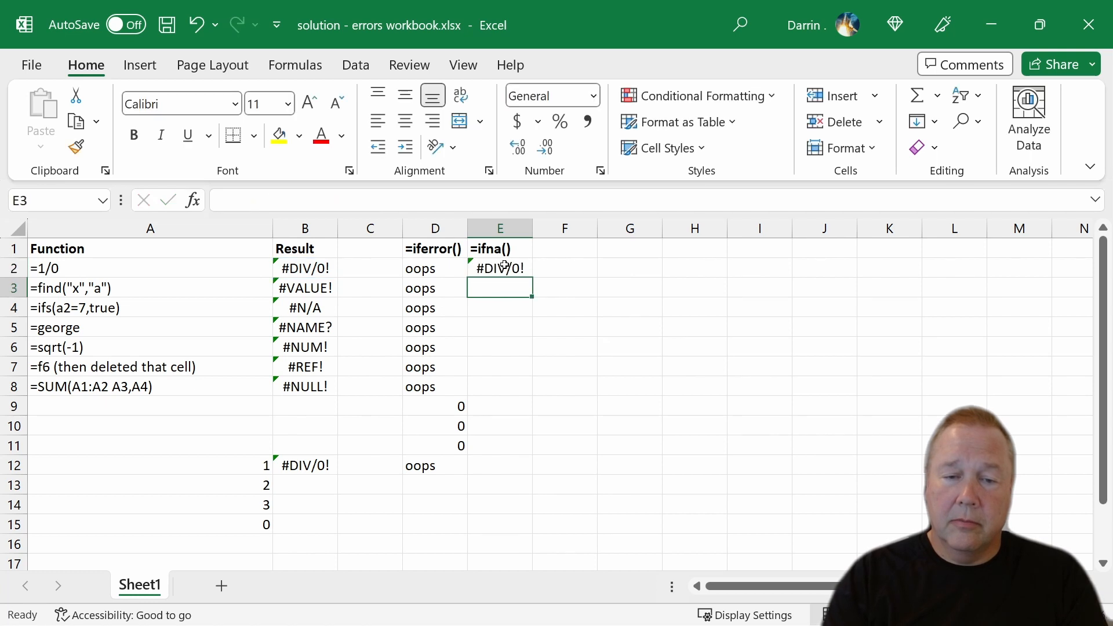
Copy the IFNA formula from E2 down to cells E3 through E12, and select row 4 to compare its results.
click(516, 268)
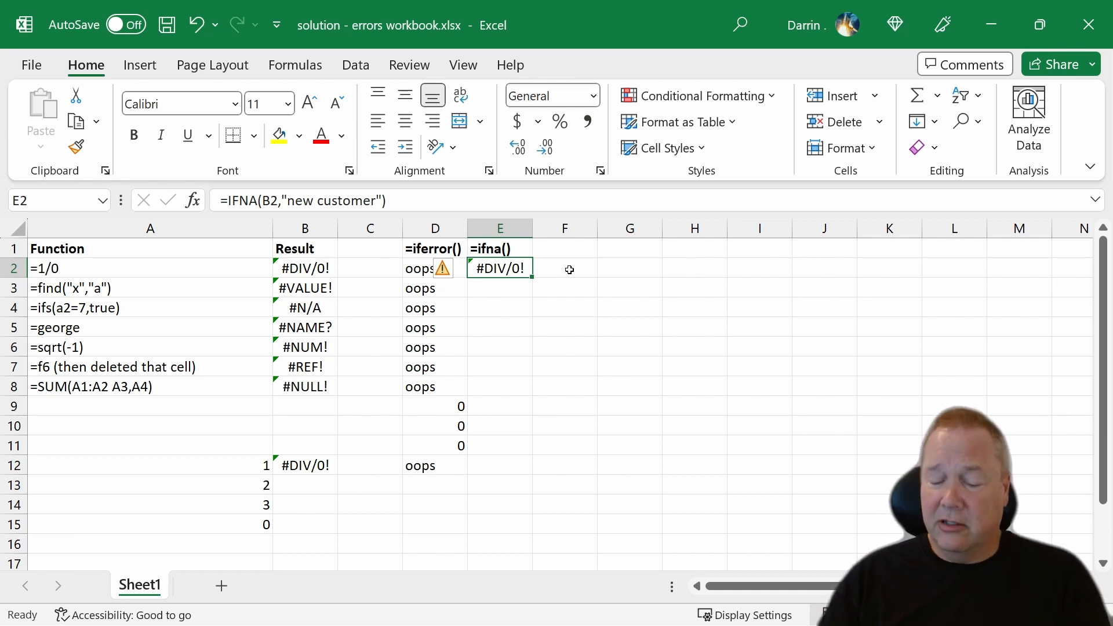
key(ctrl+c)
key(Down)
key(shift+Down)
key(shift+Down)
key(shift+Down)
key(shift+Down)
key(shift+Down)
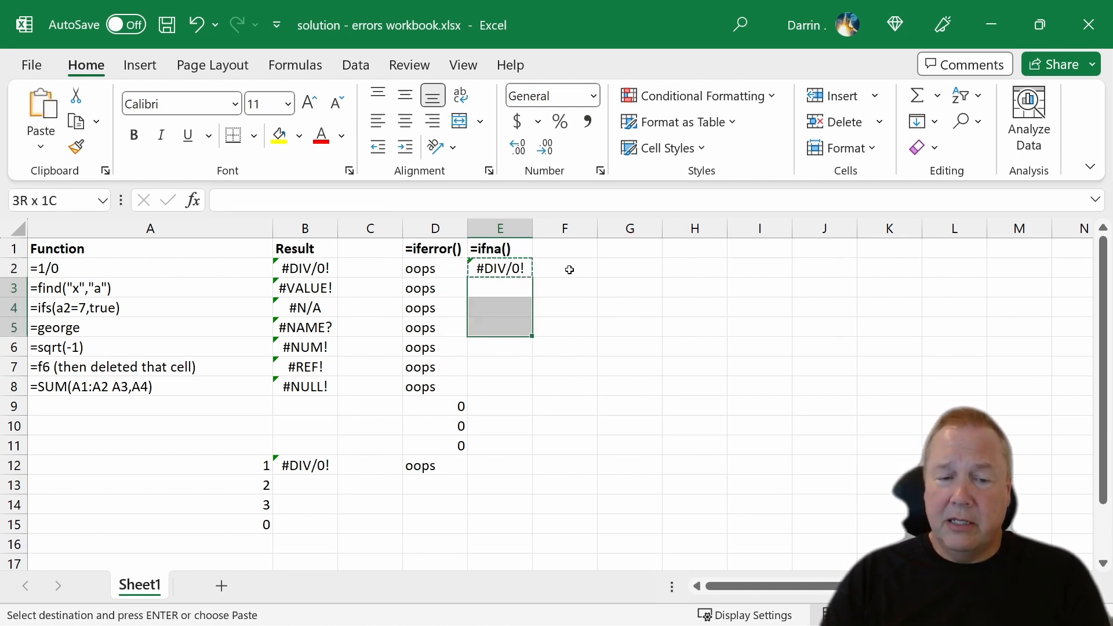
key(shift+Down)
key(shift+Down)
key(shift+Down)
key(shift+Down)
key(ctrl+v)
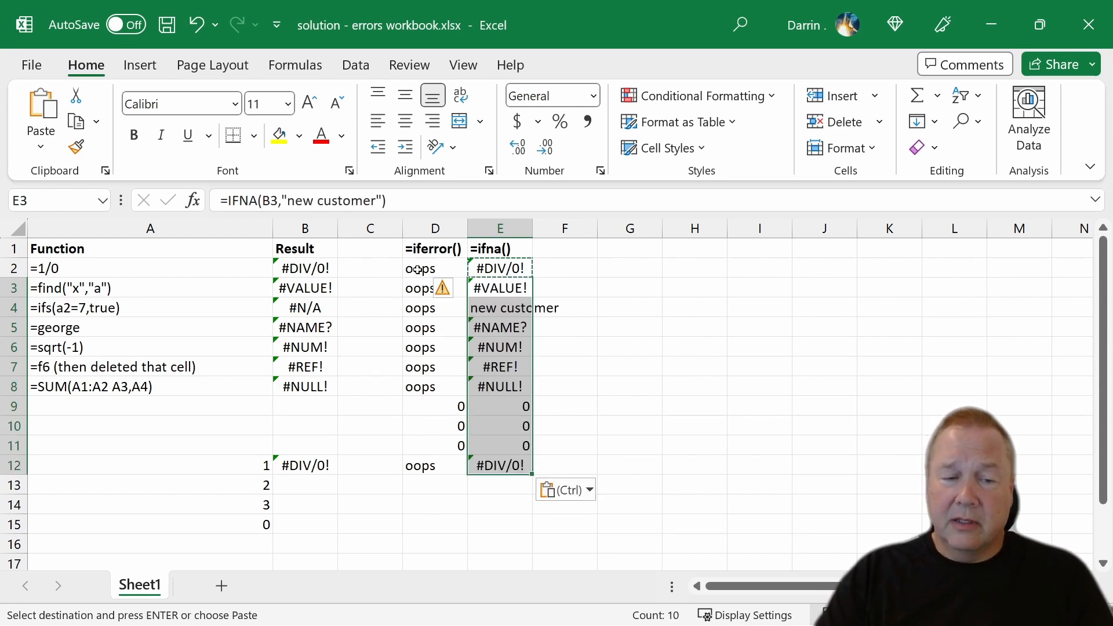
click(22, 308)
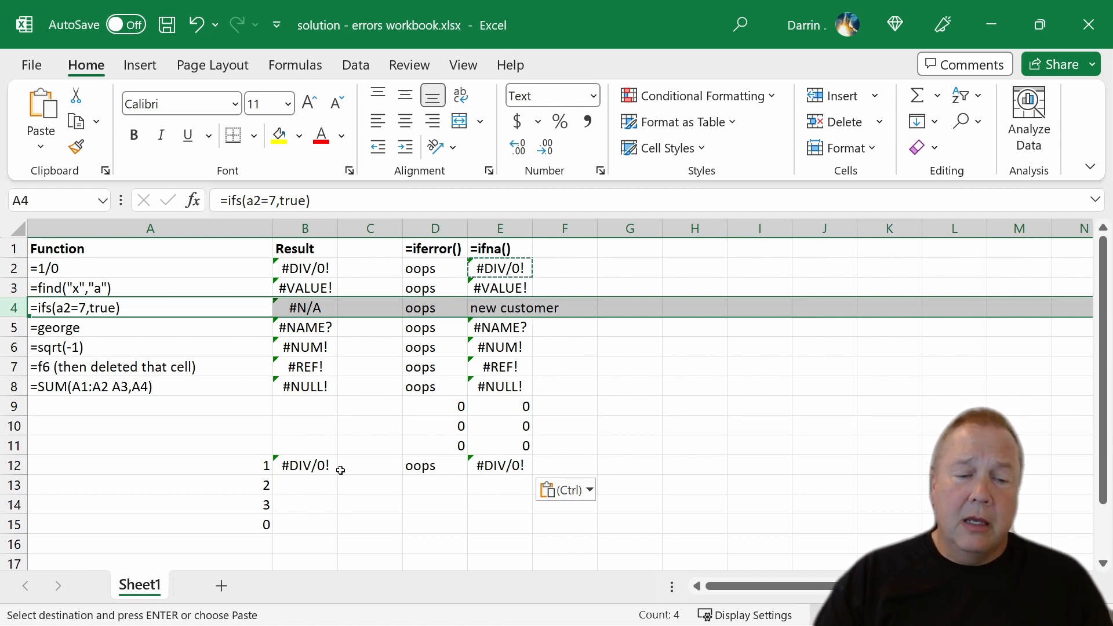
Wrap the whole calculation in B12 in an error handler, entering =iferror(A12+A13*A14/A15,"error!").
click(434, 469)
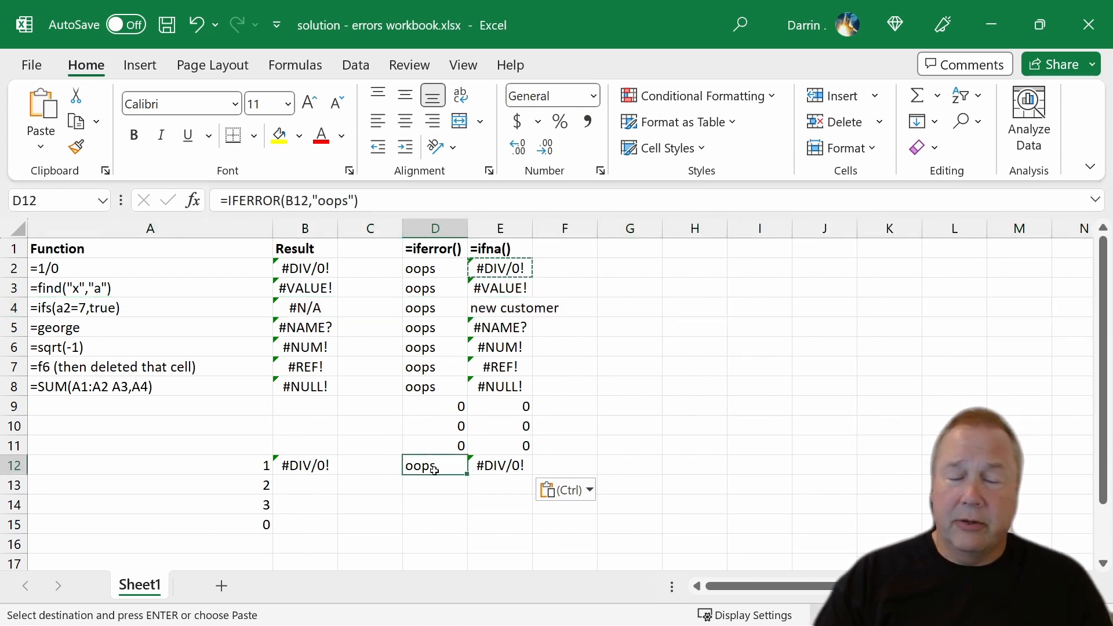
click(310, 469)
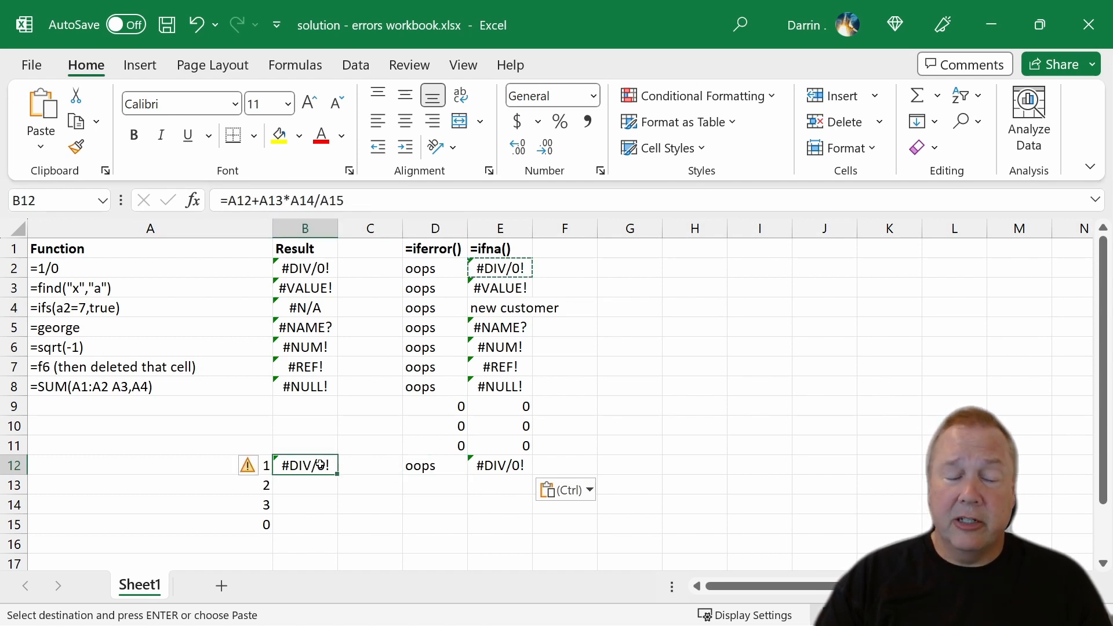
click(229, 201)
text(iferror)
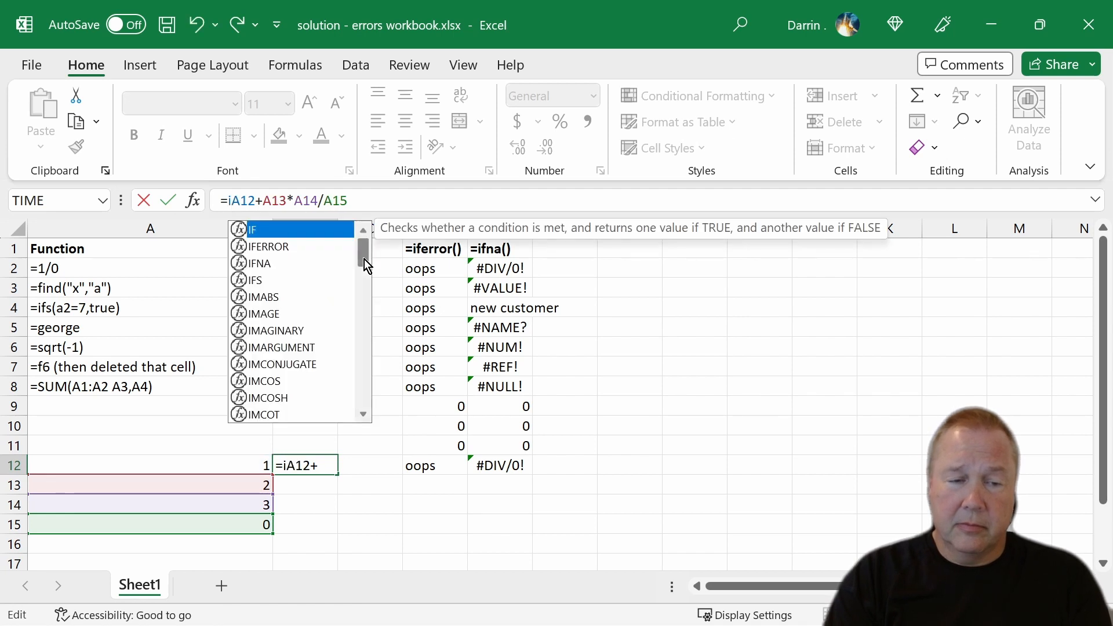
text(()
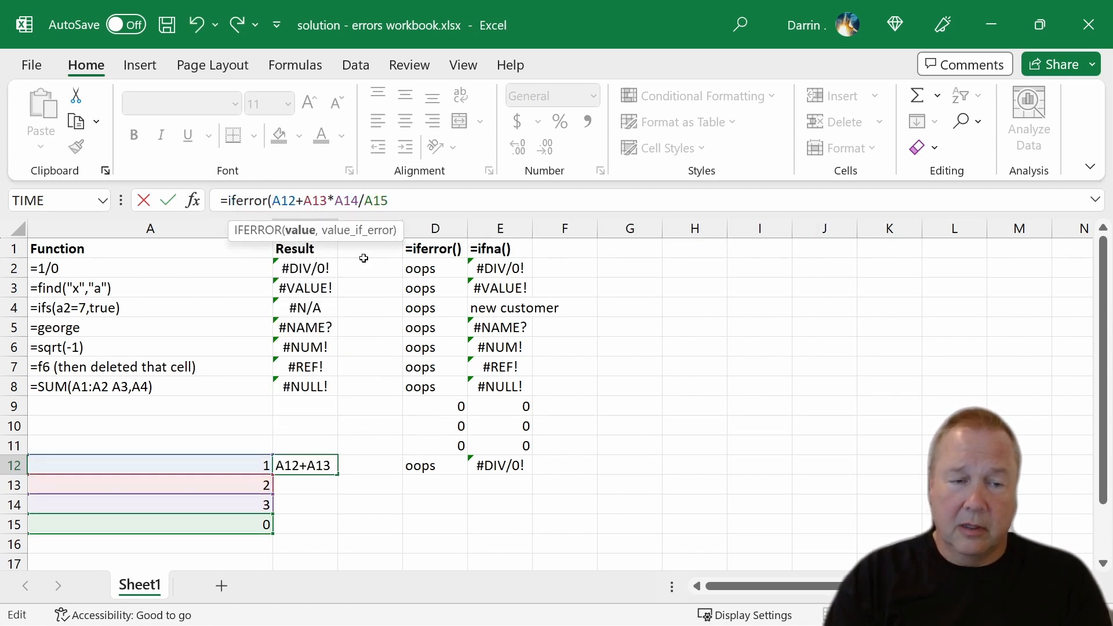
click(394, 203)
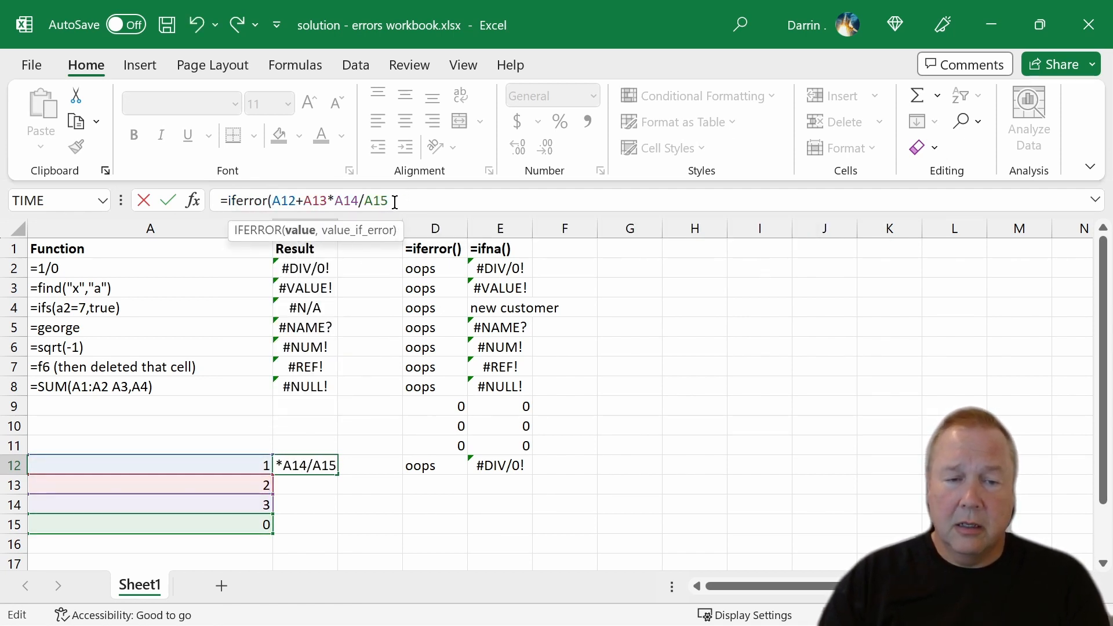
text(,)
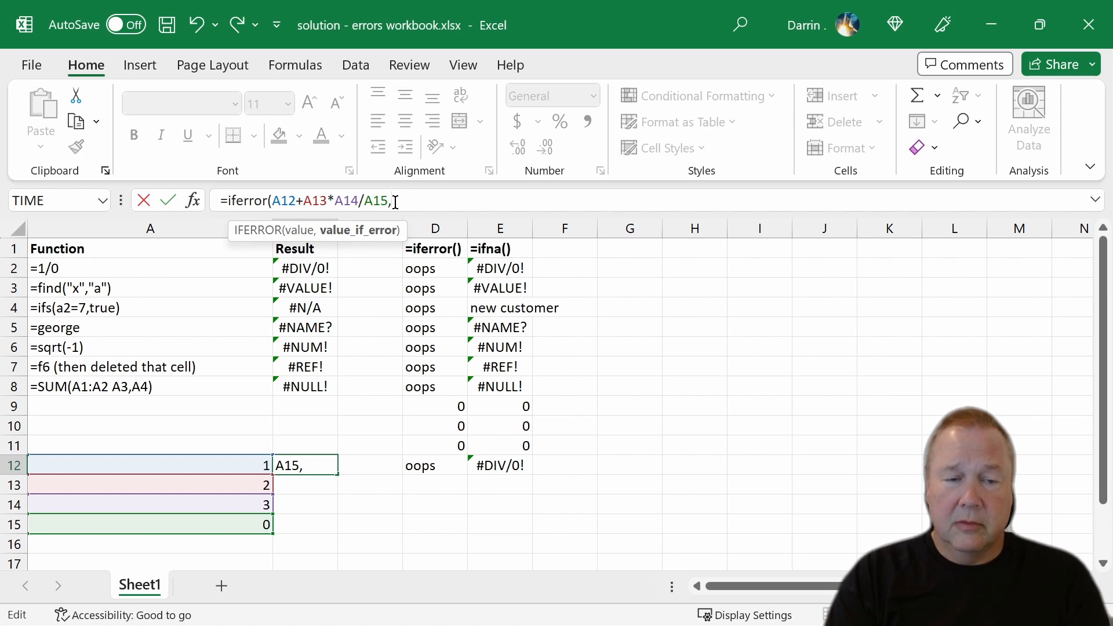
text(error)
key(BackSpace)
key(BackSpace)
key(BackSpace)
key(BackSpace)
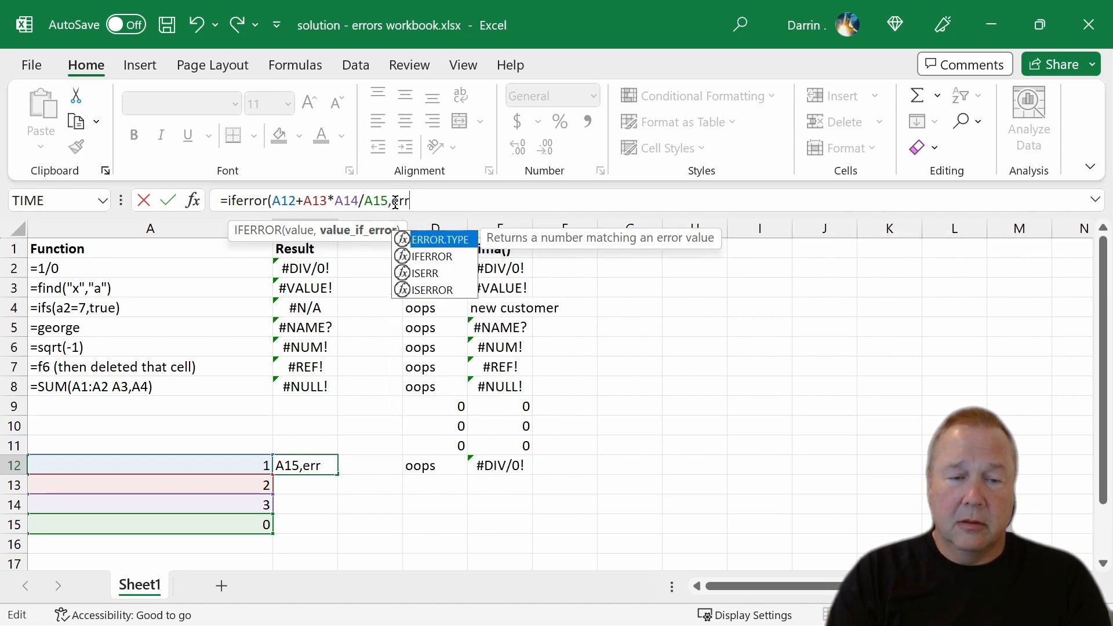
key(BackSpace)
text("error)
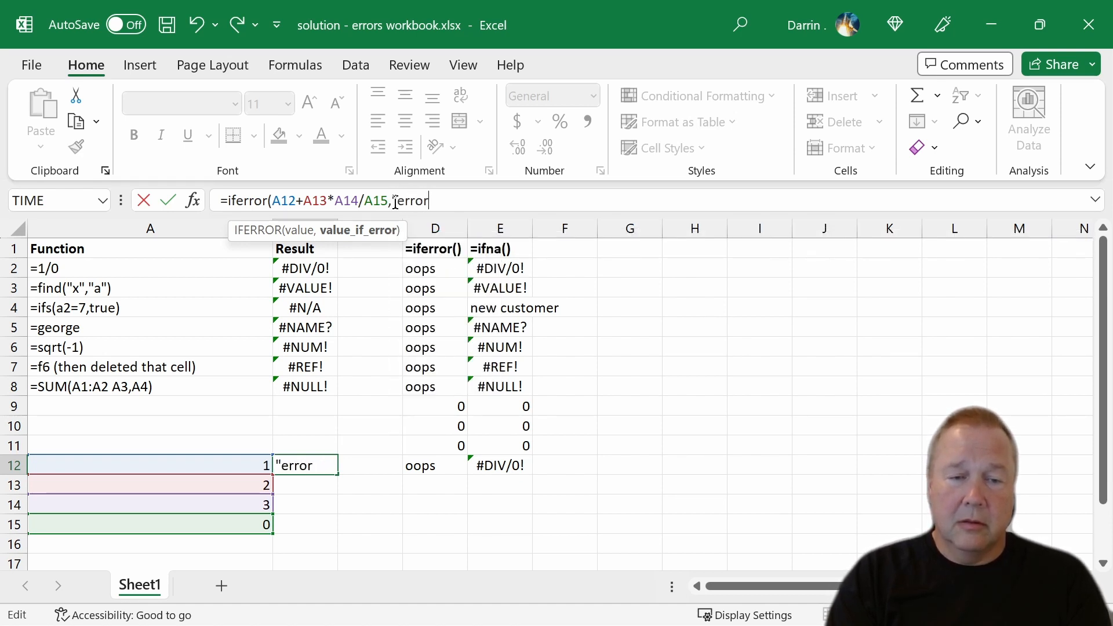
text(!"))
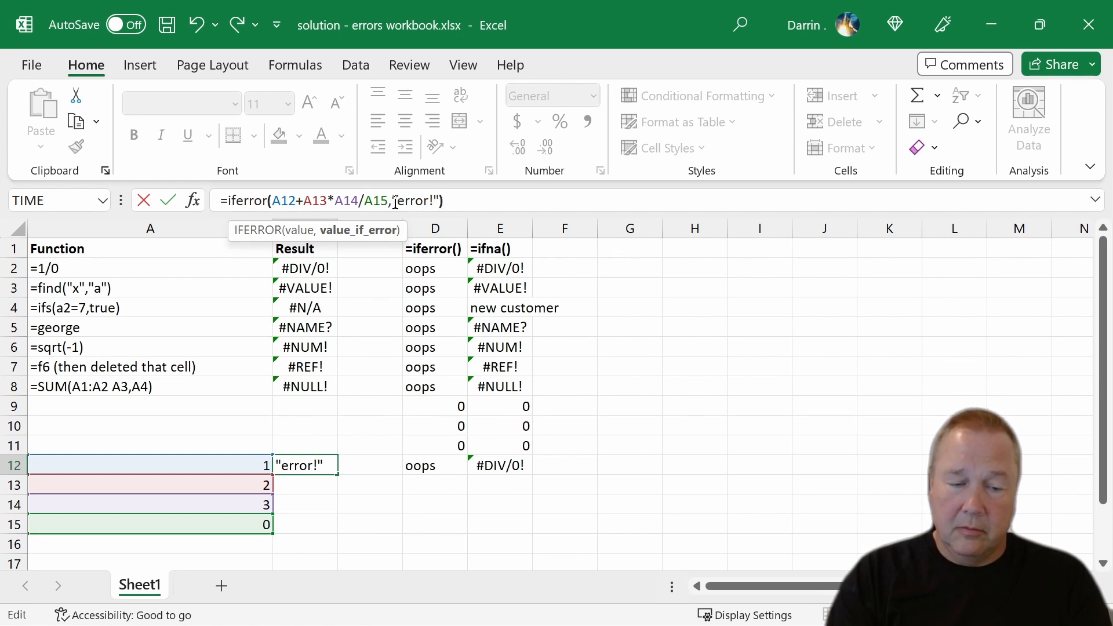
key(Return)
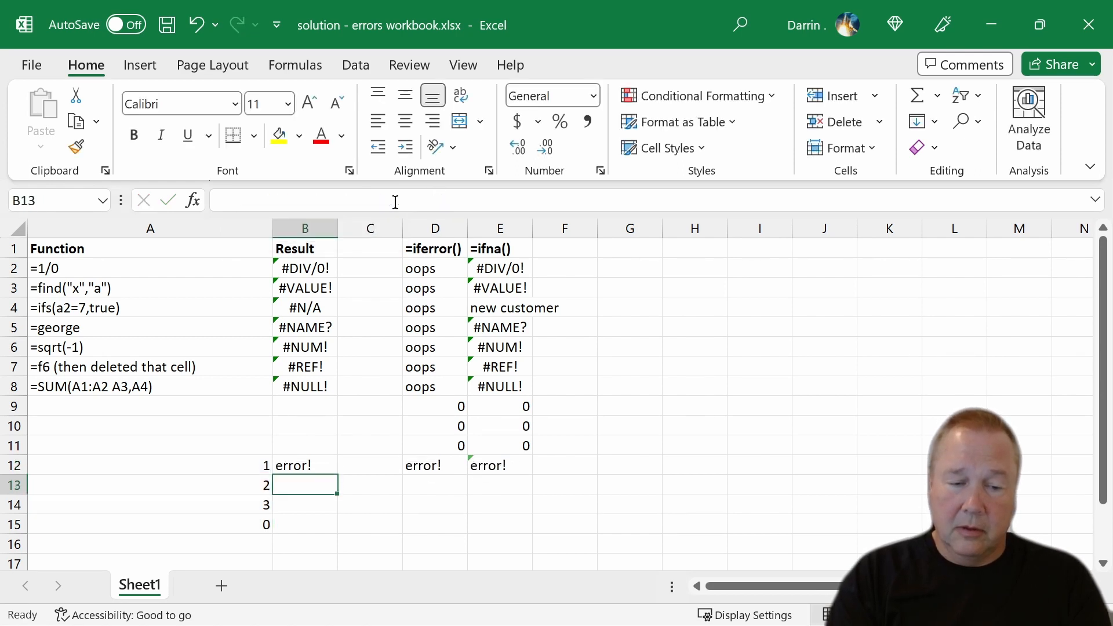
Remove the IFERROR wrapper and the "error!" argument from B12, leaving the formula =A12+A13*A14/A15.
click(322, 467)
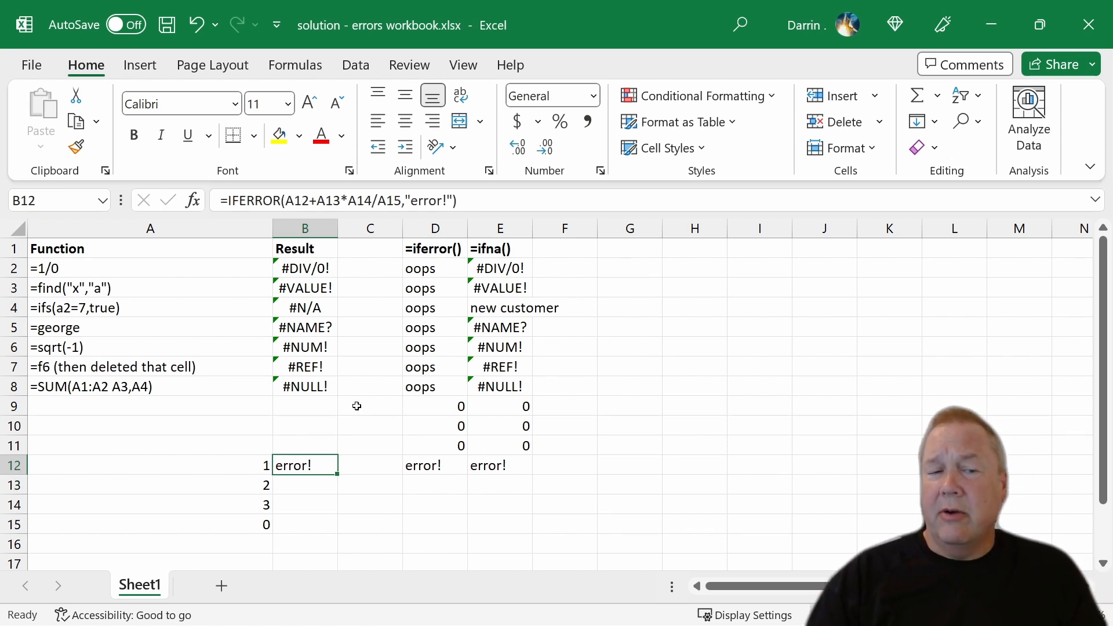
click(463, 207)
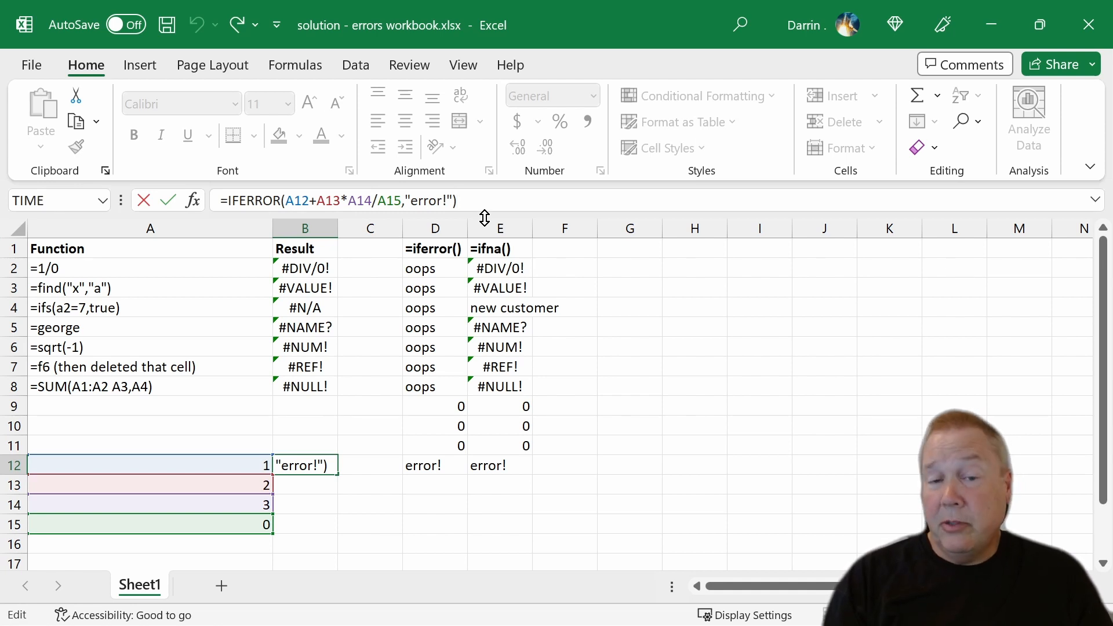
key(BackSpace)
key(BackSpace)
key(BackSpace)
key(BackSpace)
key(BackSpace)
key(BackSpace)
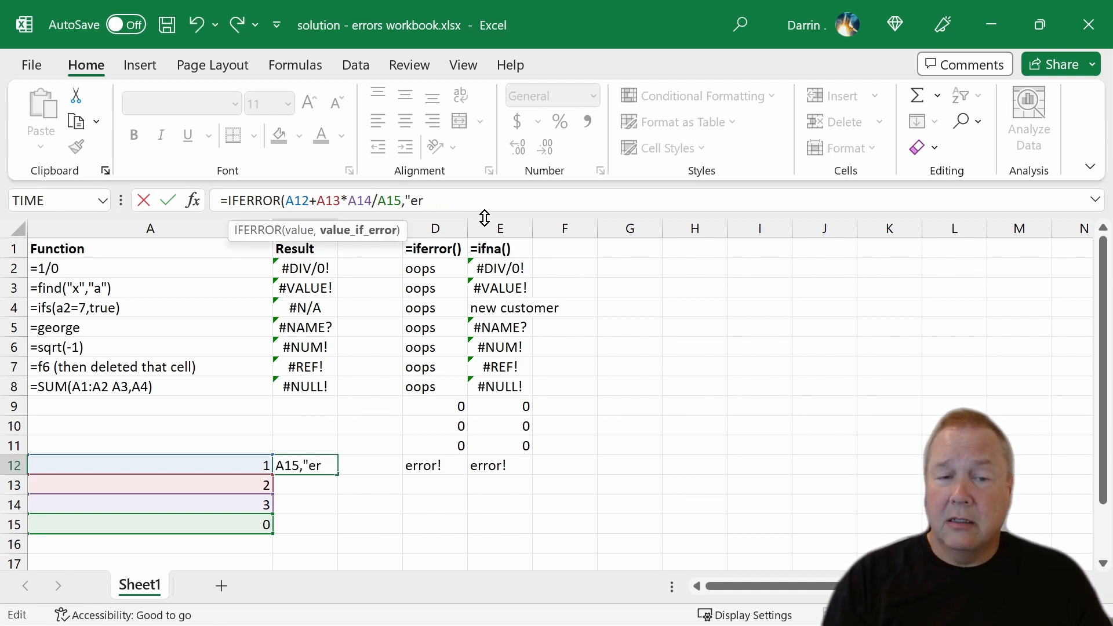
key(BackSpace)
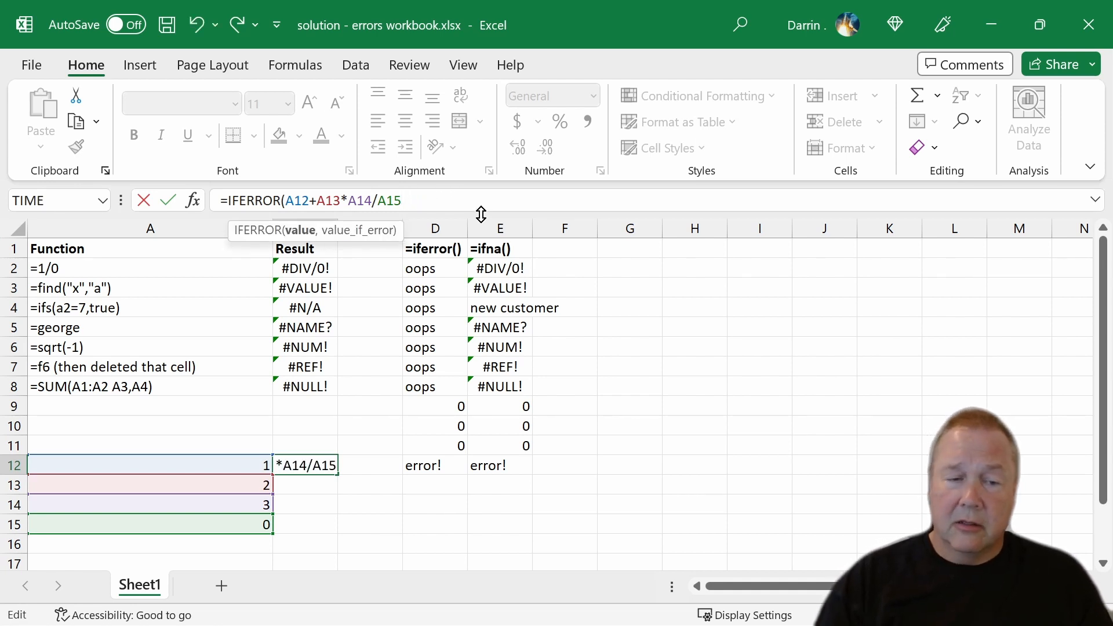
click(286, 200)
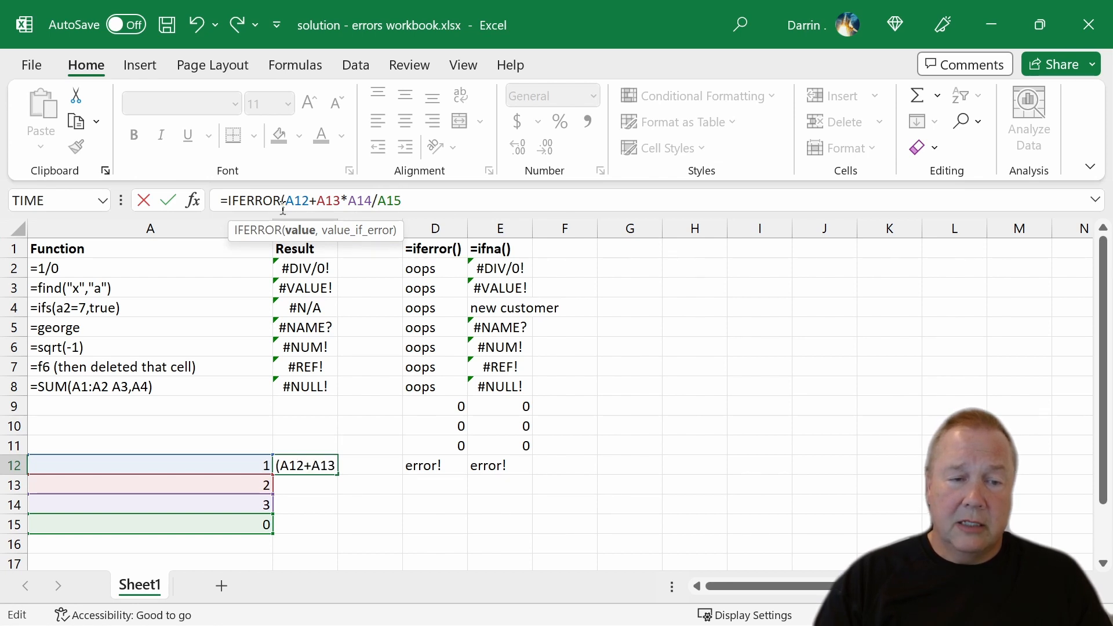
key(BackSpace)
key(BackSpace)
key(BackSpace)
key(BackSpace)
key(BackSpace)
key(BackSpace)
key(BackSpace)
key(BackSpace)
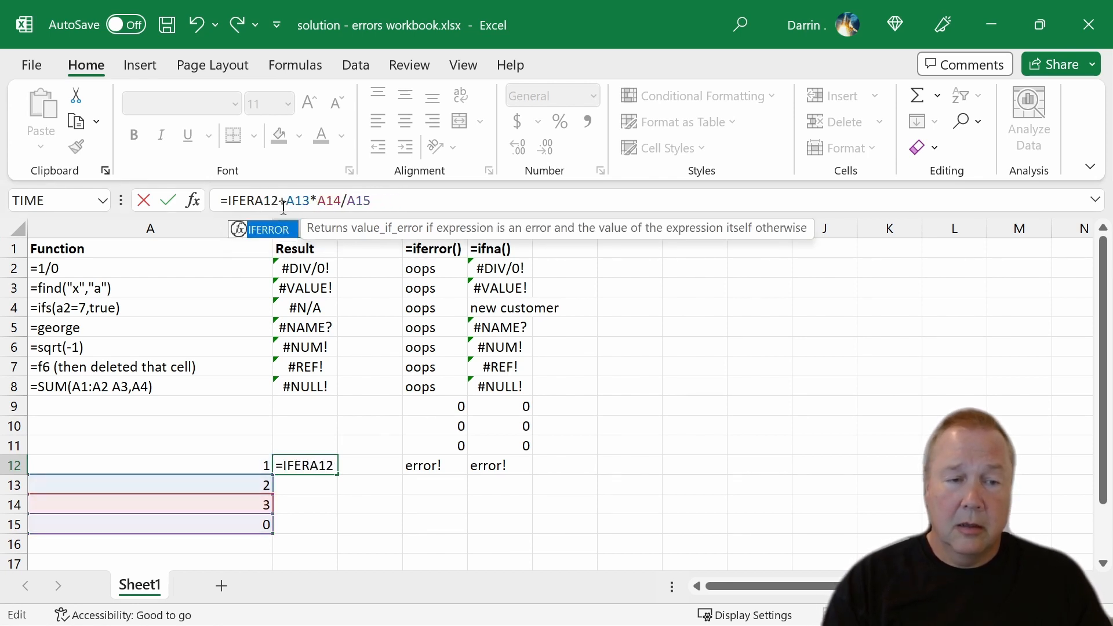
key(Return)
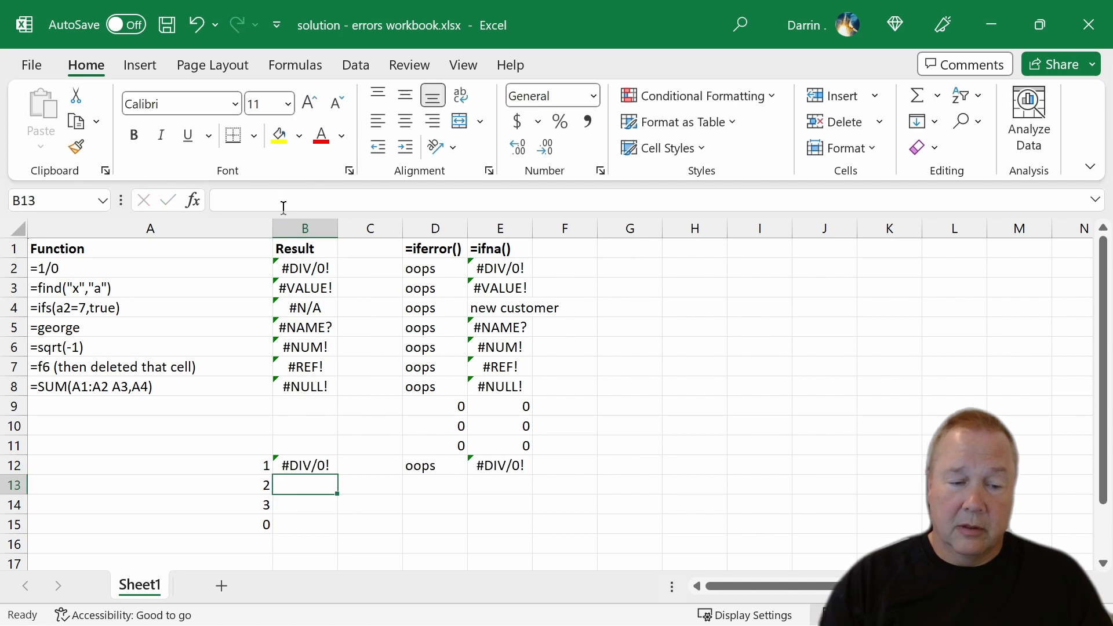
Wrap only the division in B12 in an error handler with a fallback of 1, entering =A12+A13*iferror(A14/A15,1), and reselect the cell.
click(314, 464)
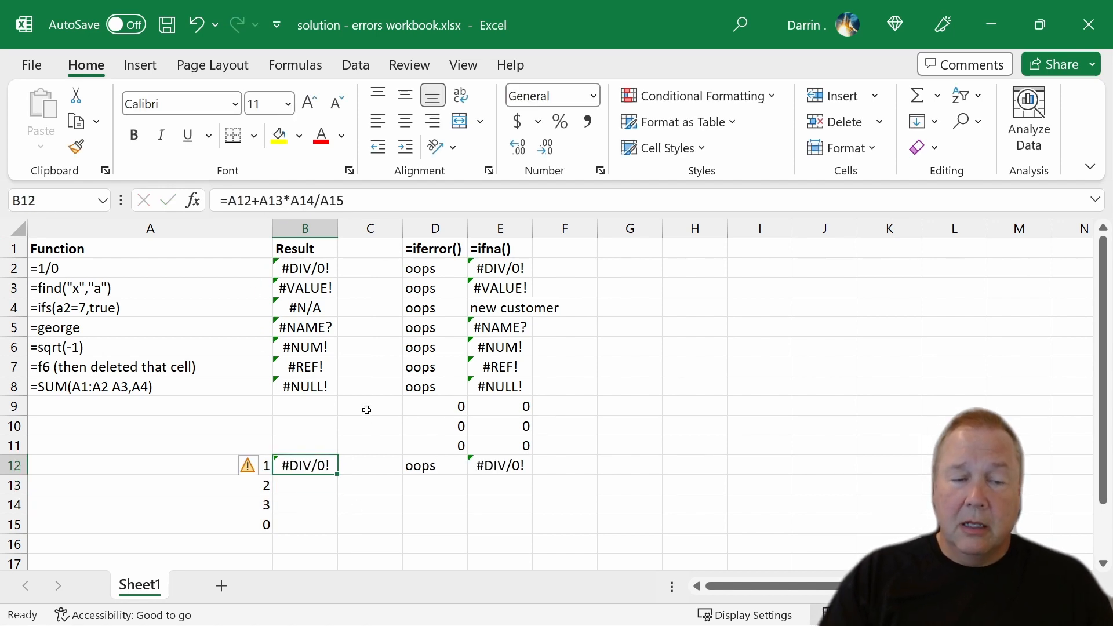
click(325, 200)
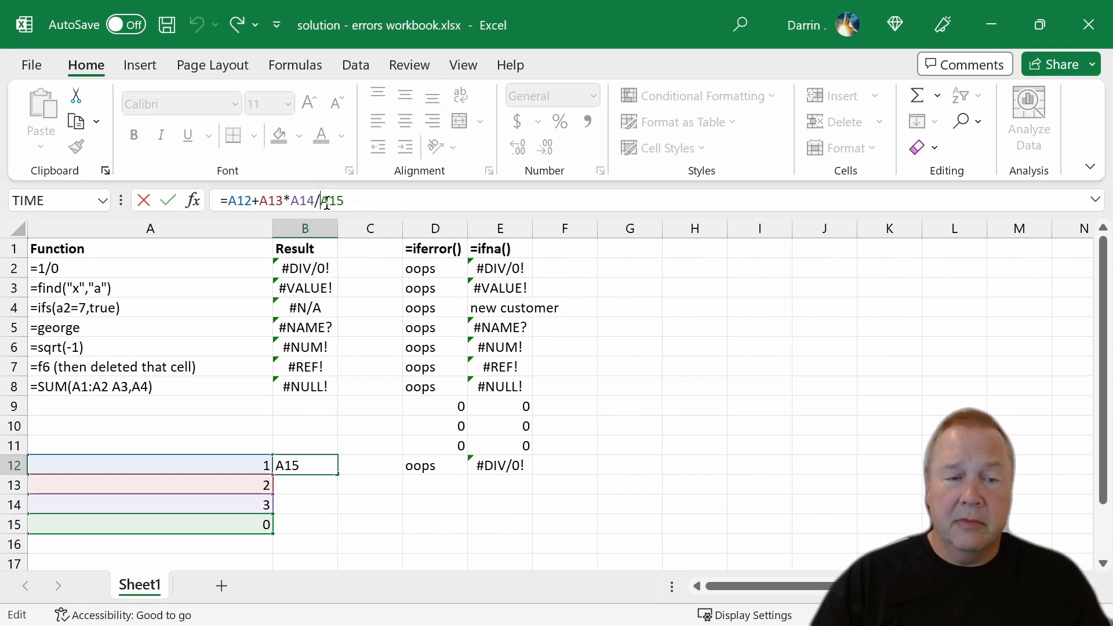
click(291, 200)
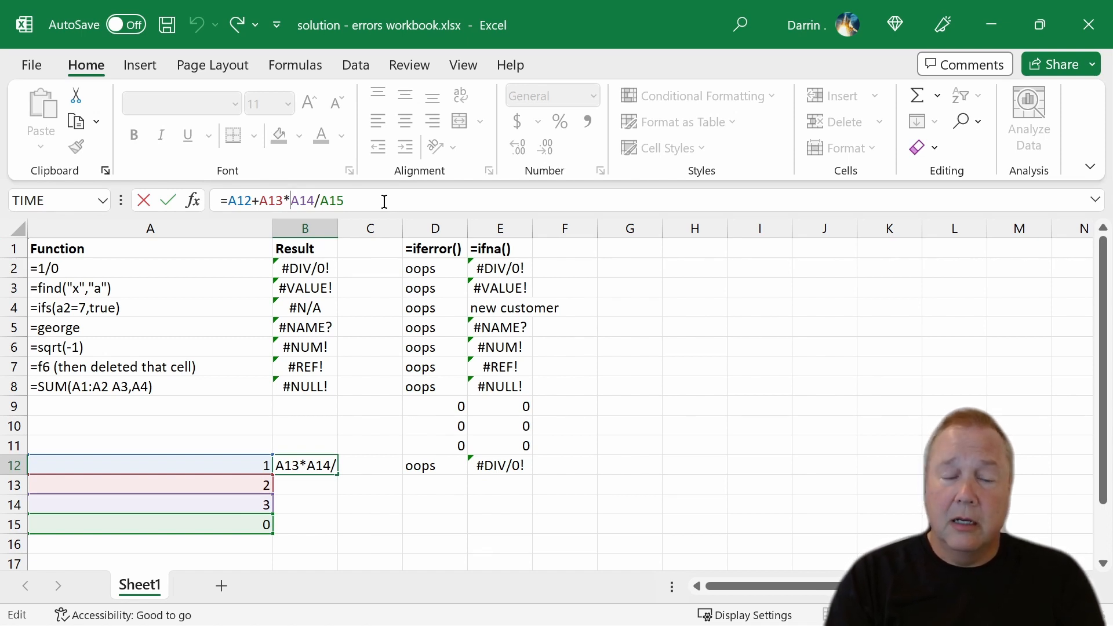
text(iferror)
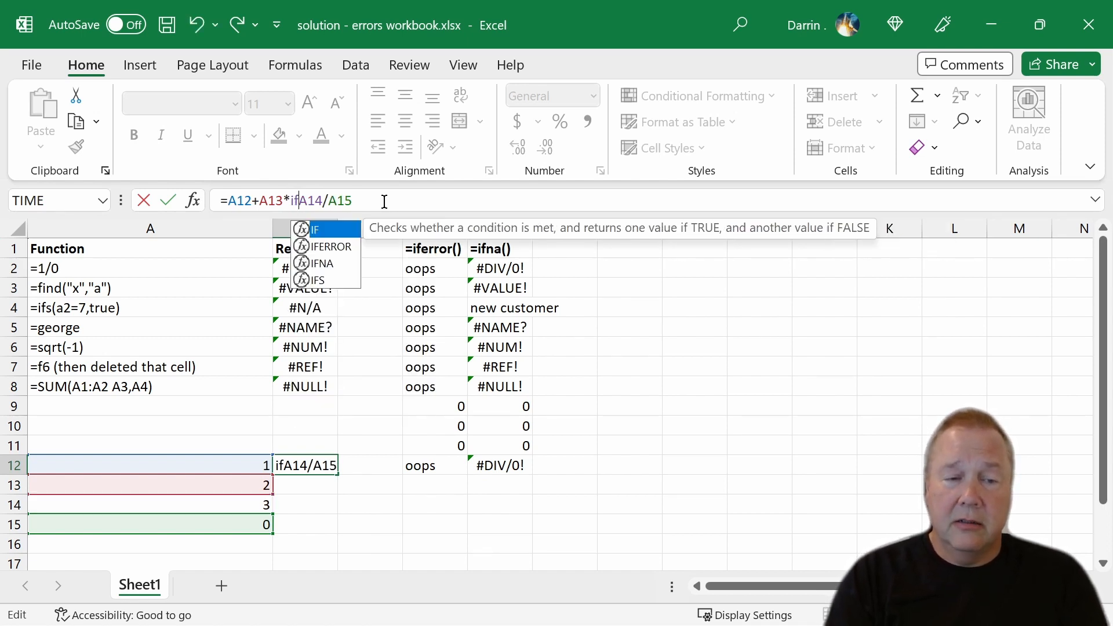
text((A14)
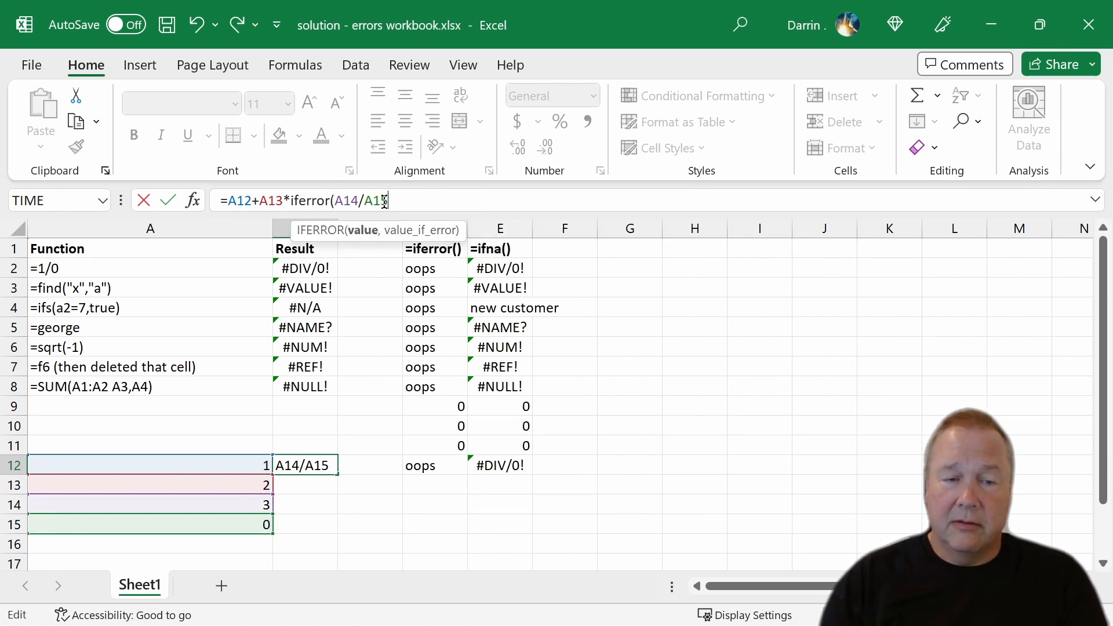
text(/)
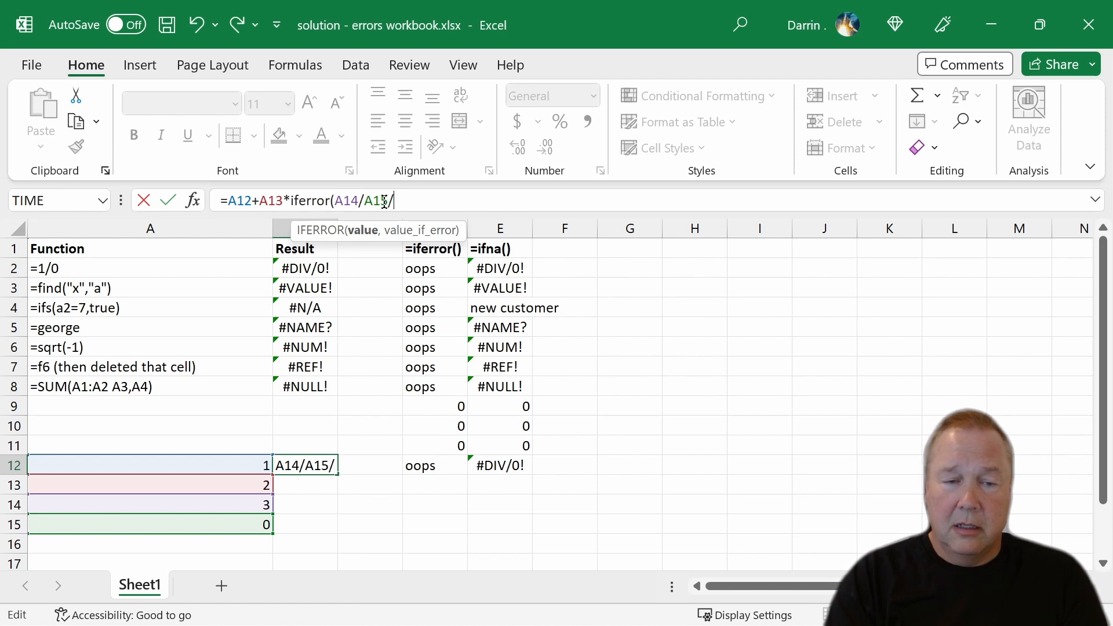
key(BackSpace)
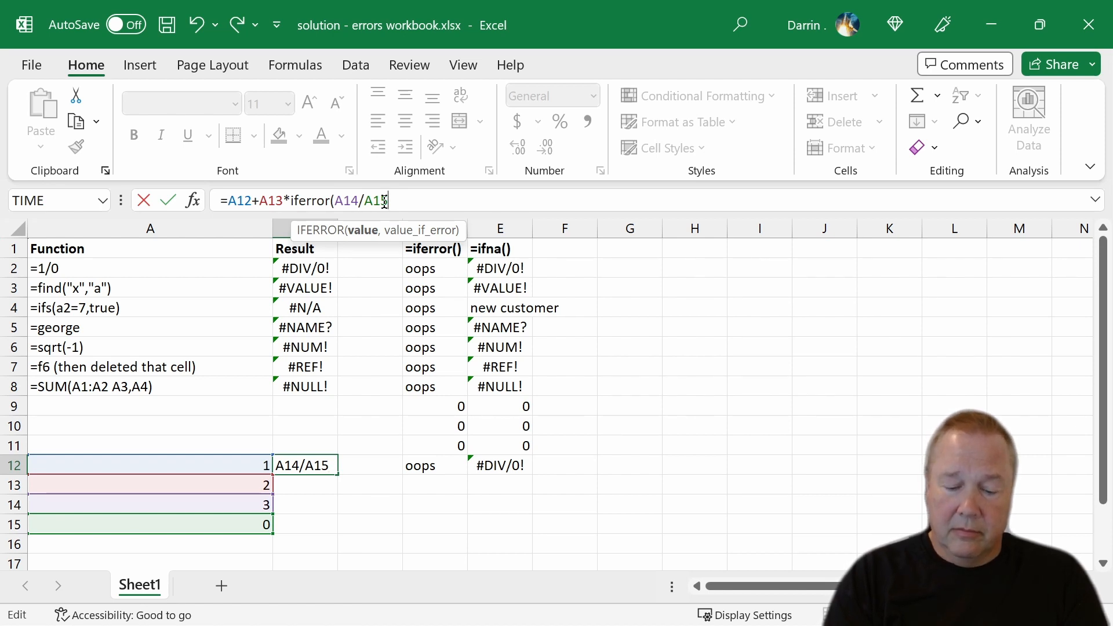
text(,)
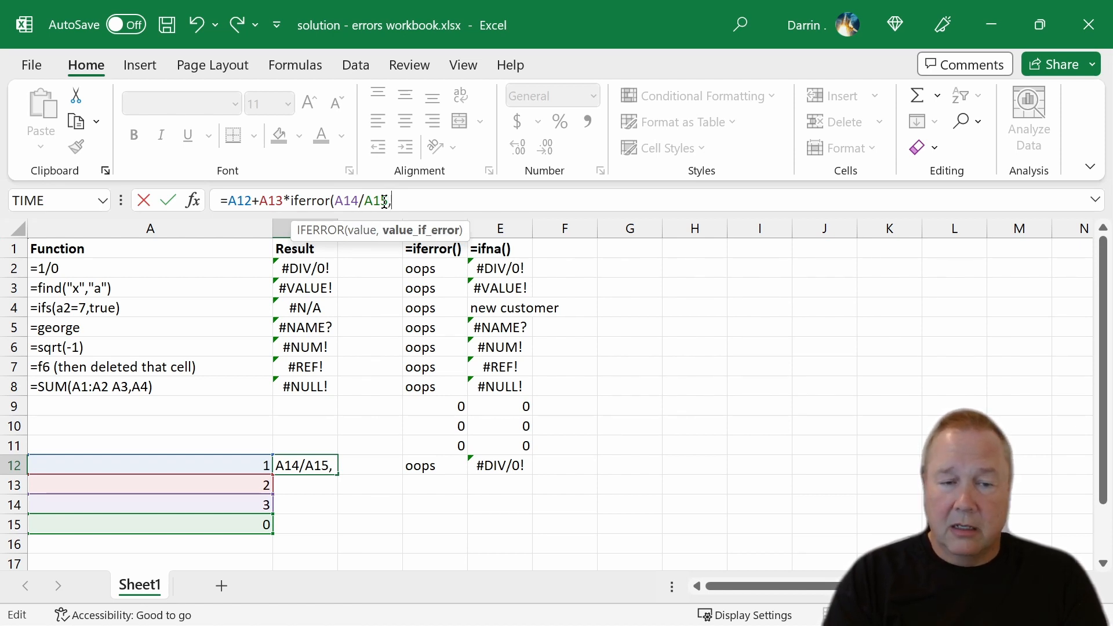
text(1))
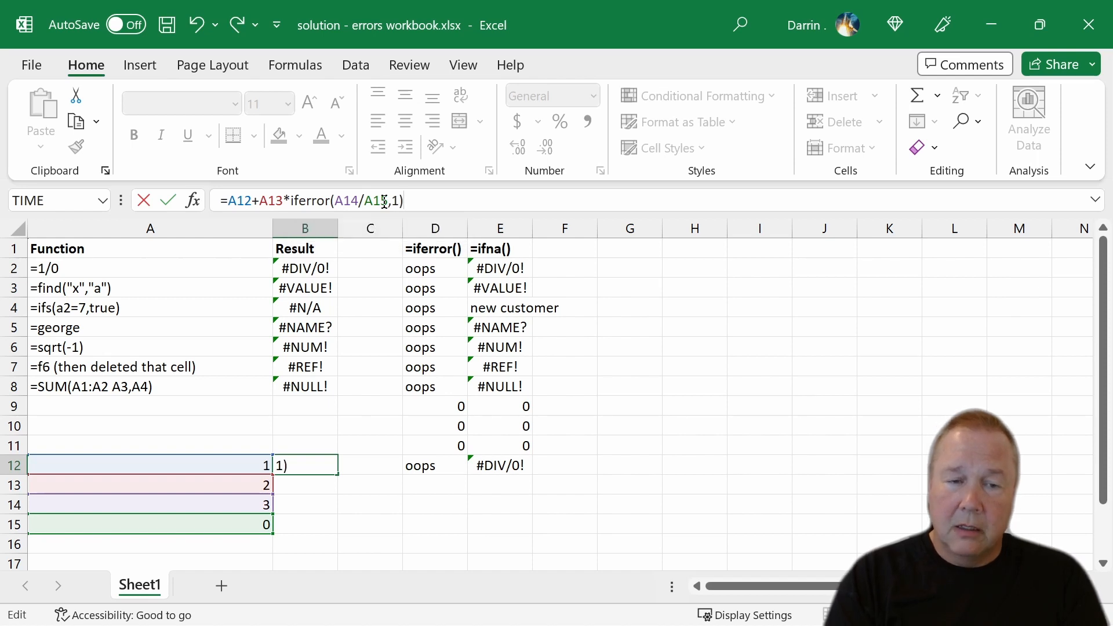
key(Return)
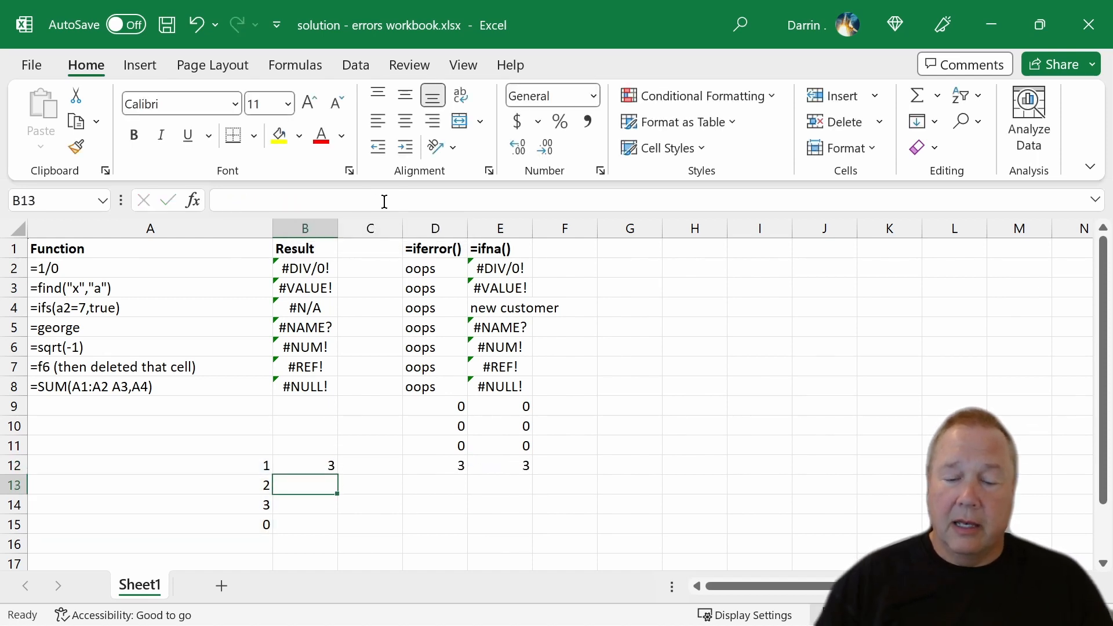
click(320, 469)
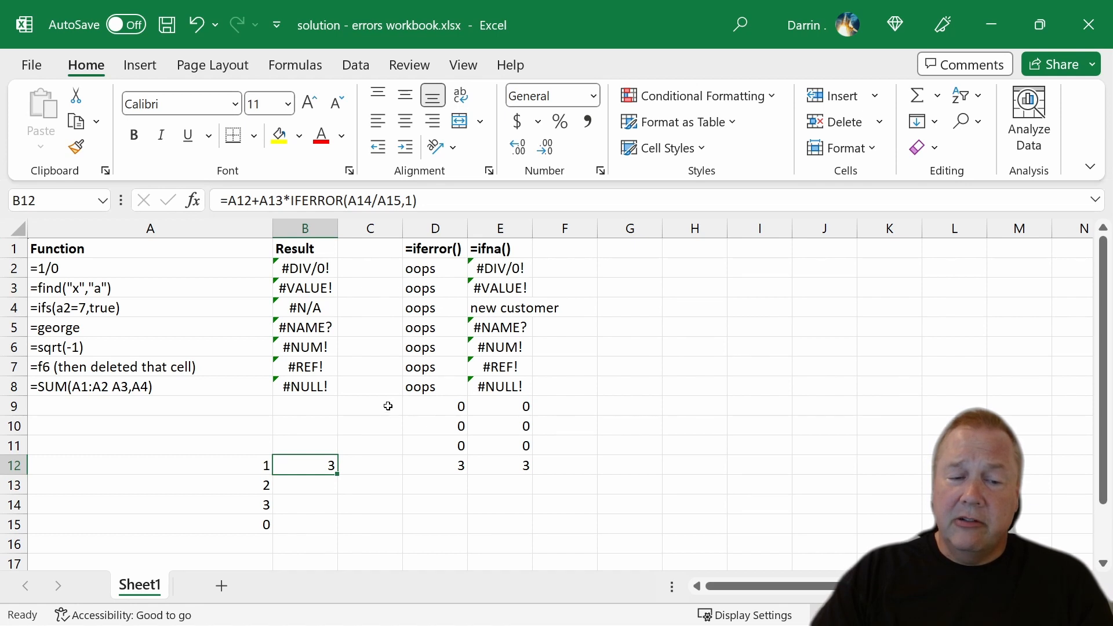
Open the help article on the #NULL! error in B8 and read its guidance on range operators and intersections.
click(321, 386)
mouse_move(256, 389)
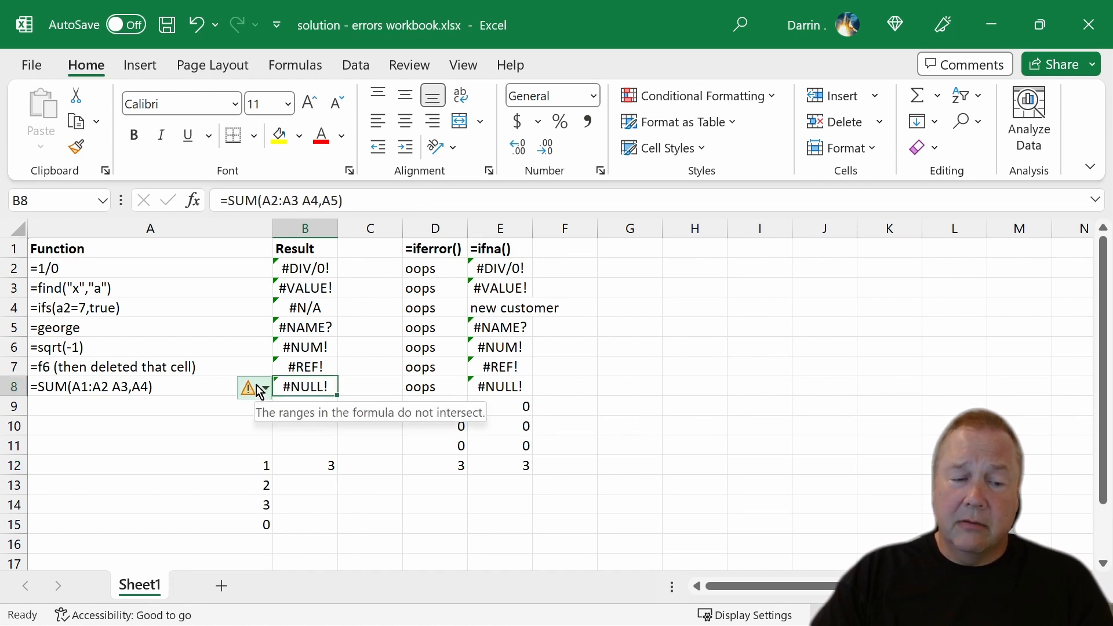
click(262, 388)
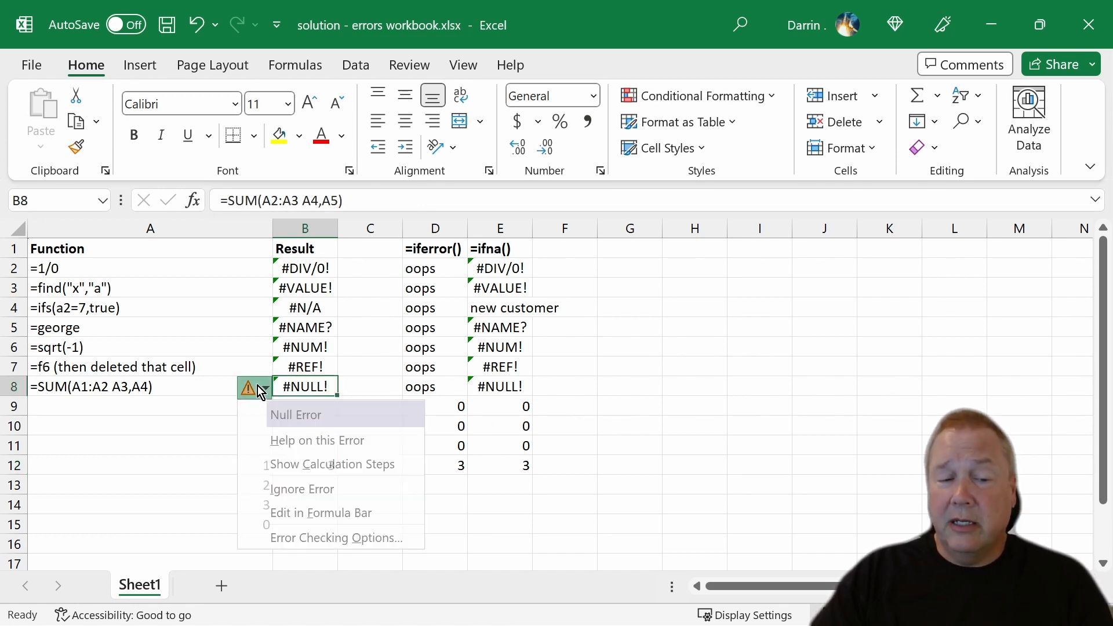
click(302, 438)
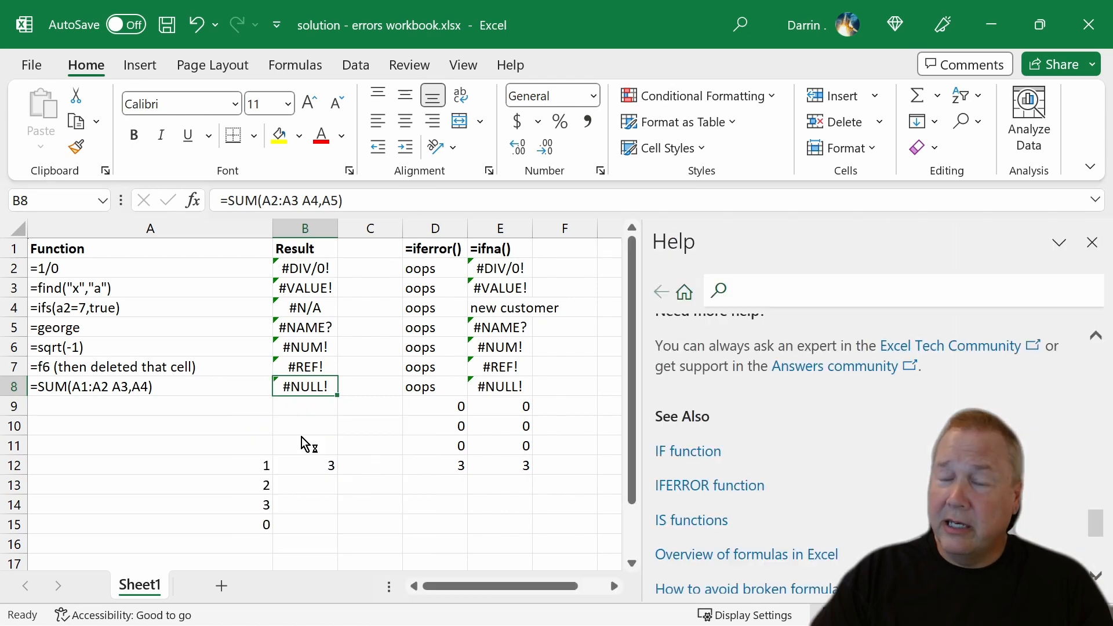
scroll(880, 430, down, 10)
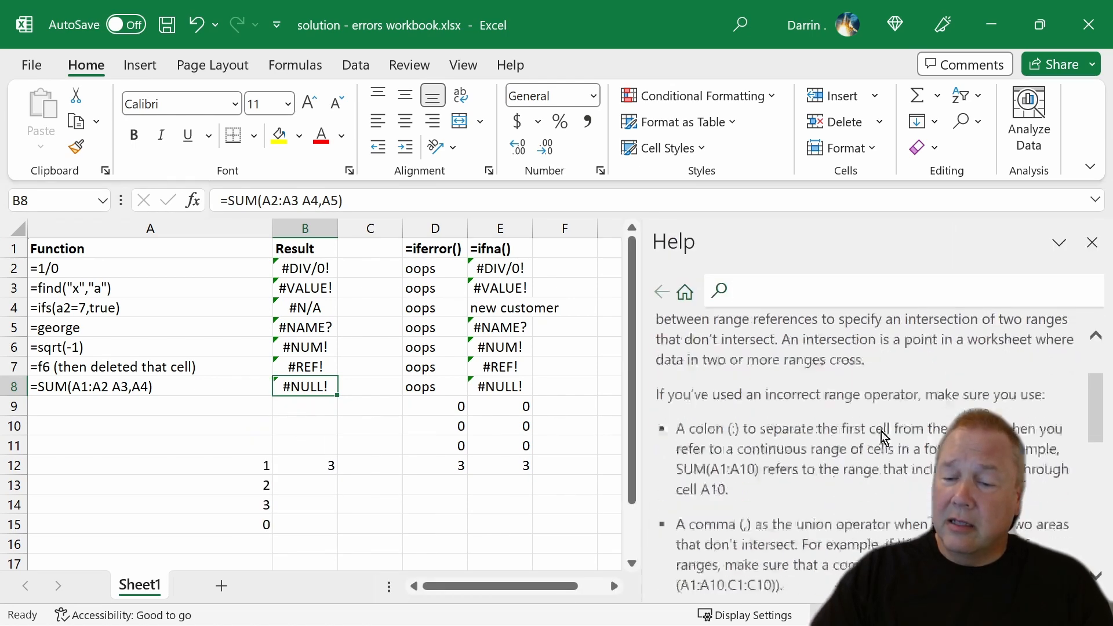
scroll(881, 429, down, 1)
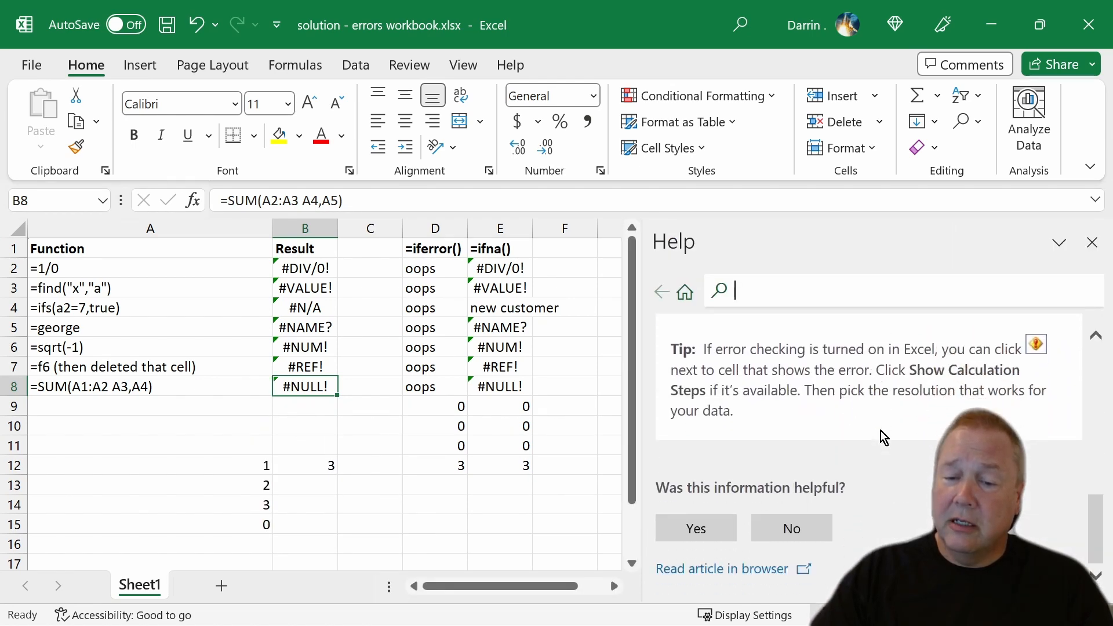
scroll(881, 436, up, 5)
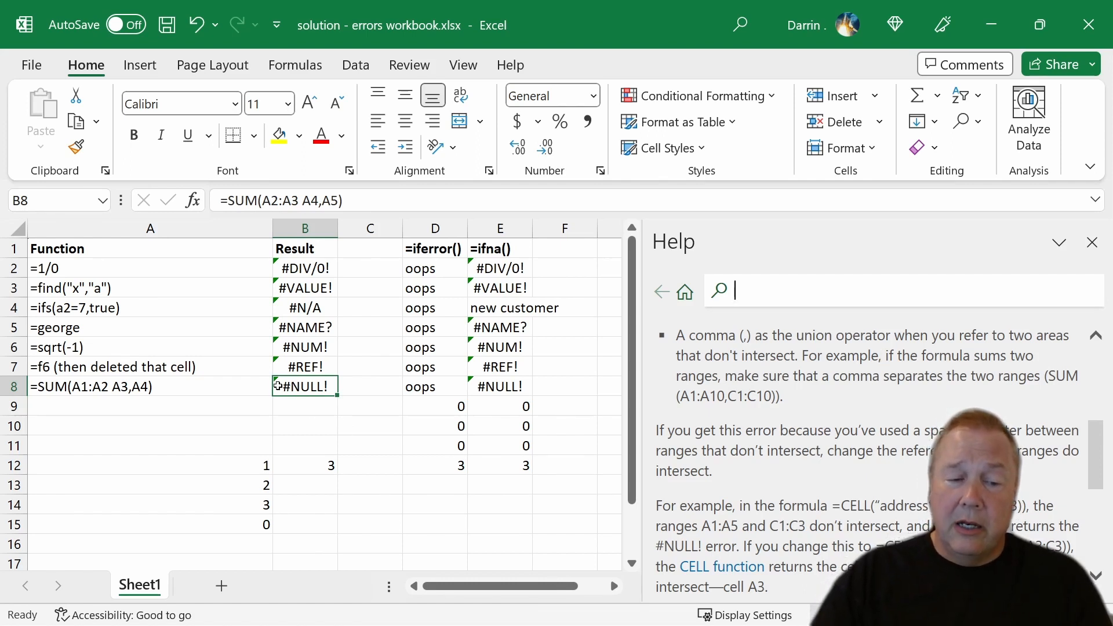
Show the calculation steps for the #NULL! formula in B8.
click(250, 390)
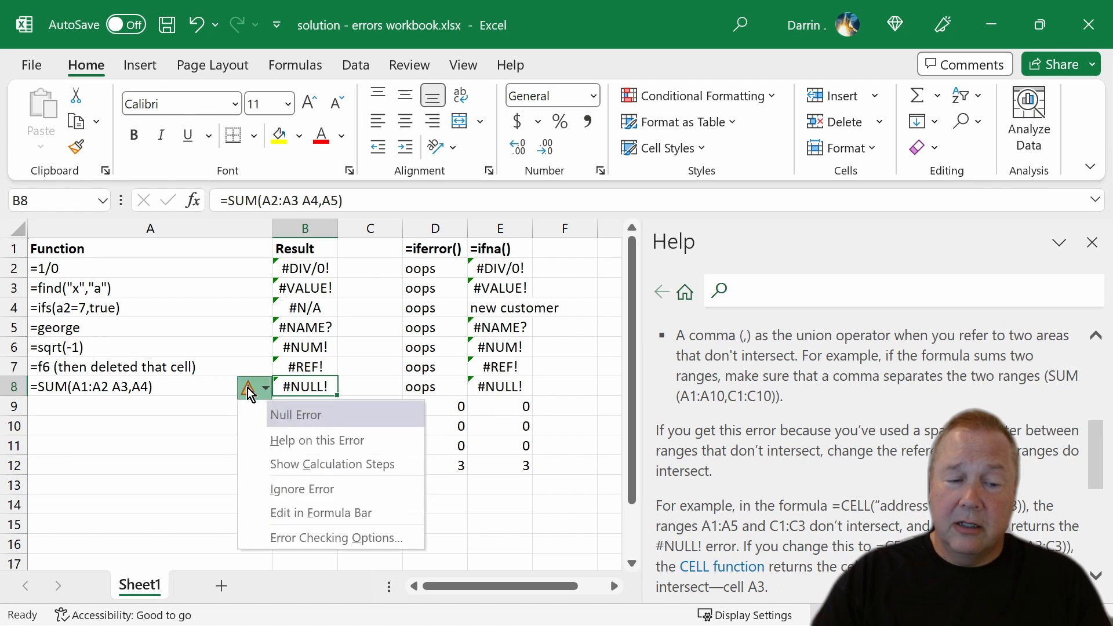
click(332, 464)
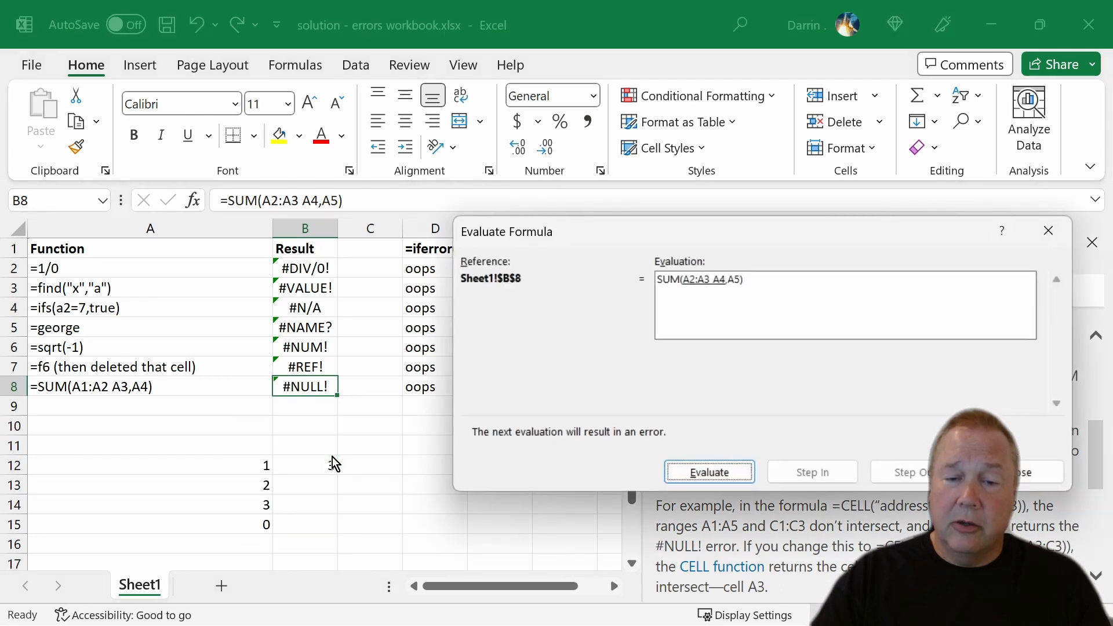